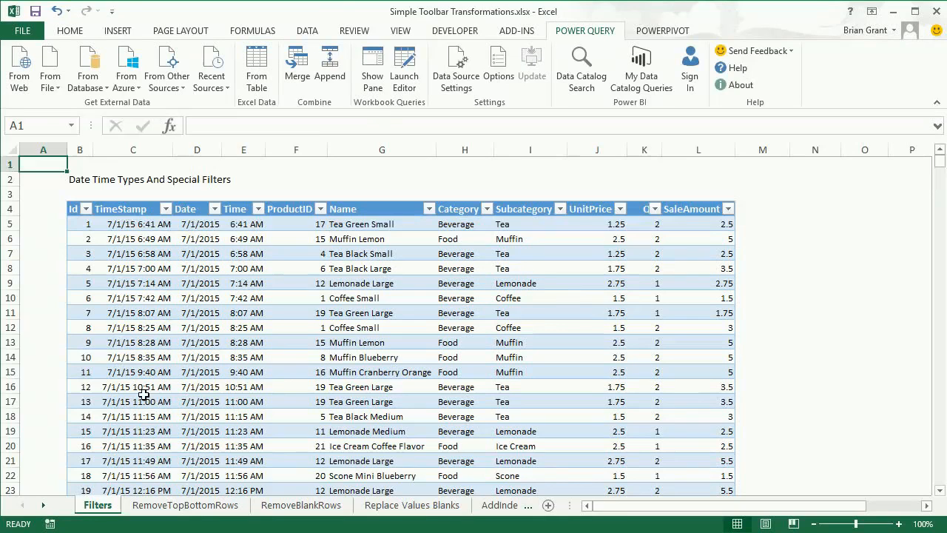
Load the sales table on the Filters sheet into the Query Editor and change the Date column's type to Date
left_click(377, 255)
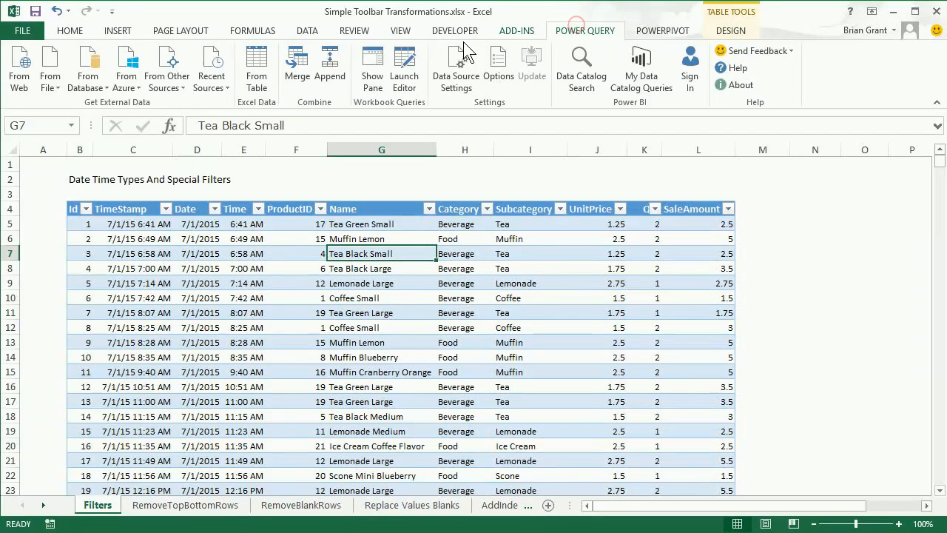
left_click(259, 66)
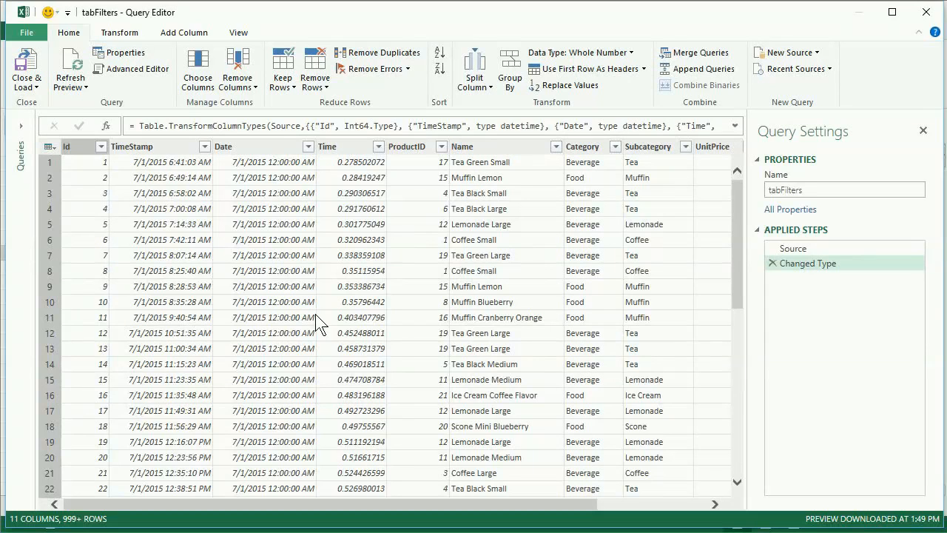
right_click(264, 146)
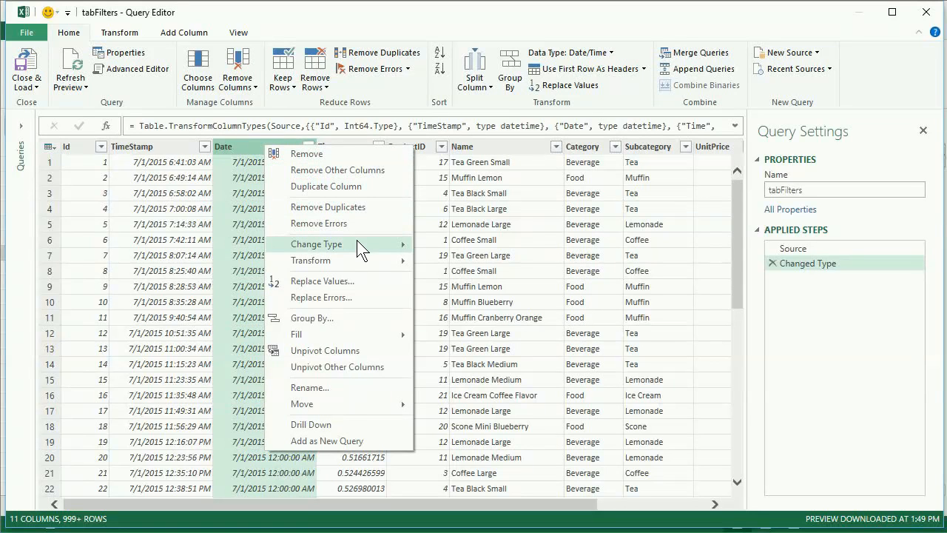
mouse_move(357, 242)
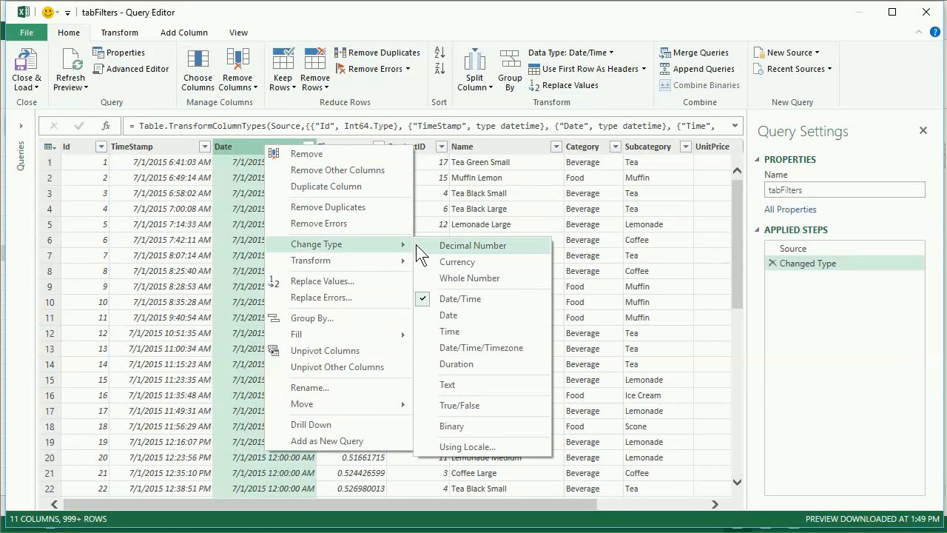
left_click(466, 319)
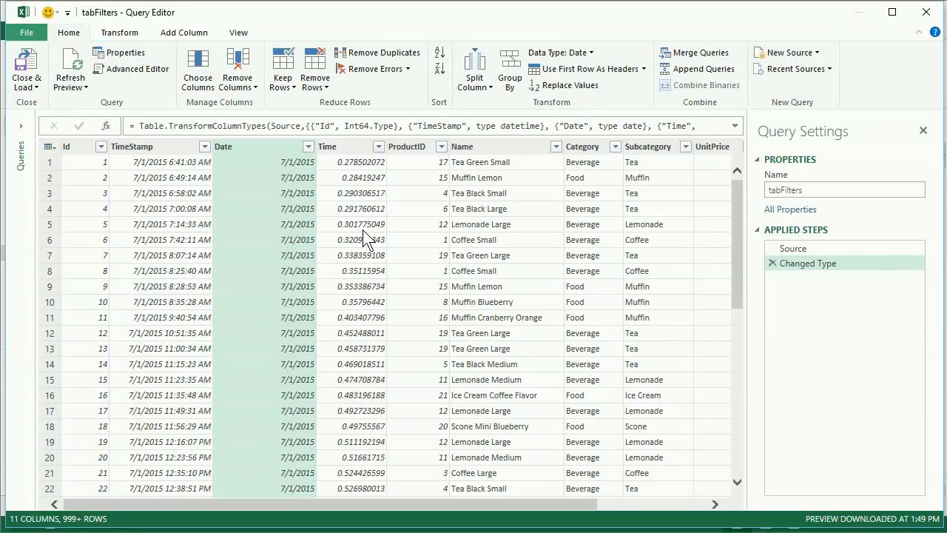
Change the Time column's data type to Time
right_click(346, 146)
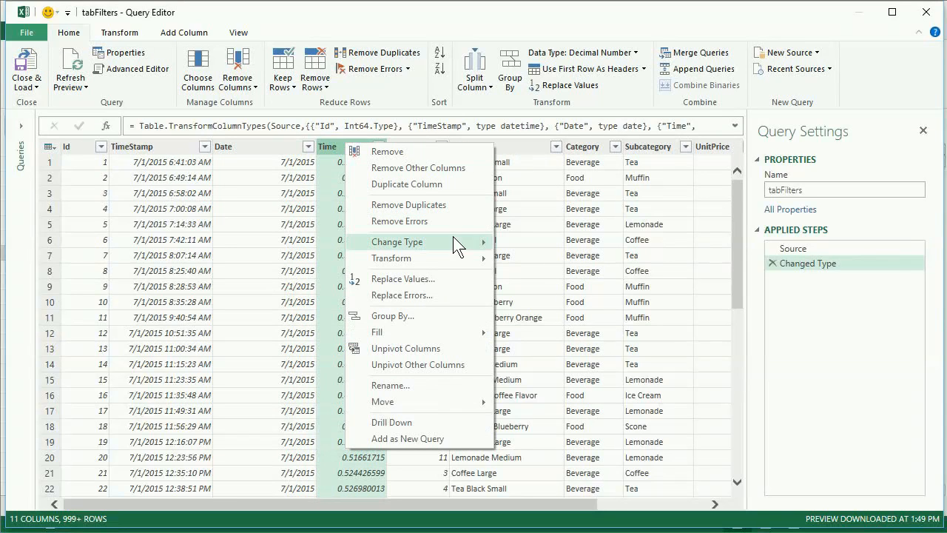
mouse_move(453, 237)
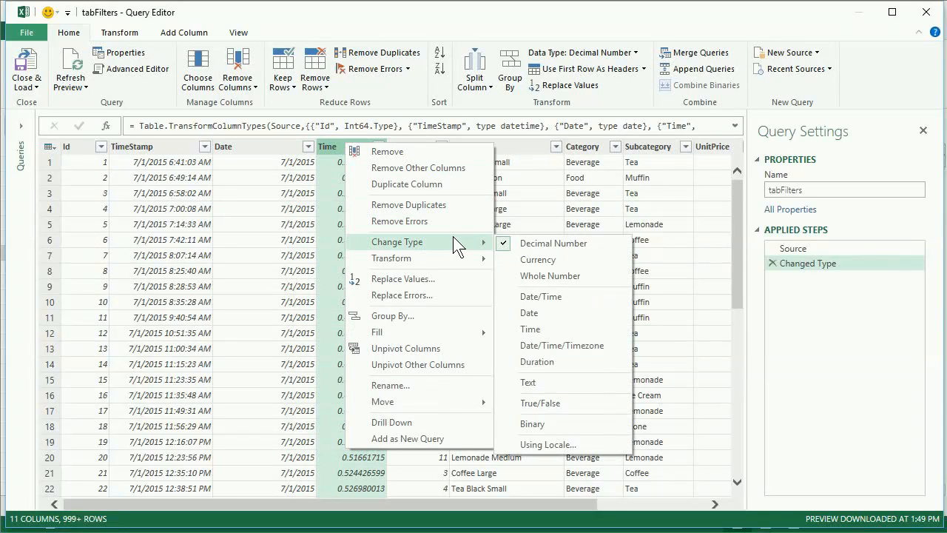
left_click(539, 326)
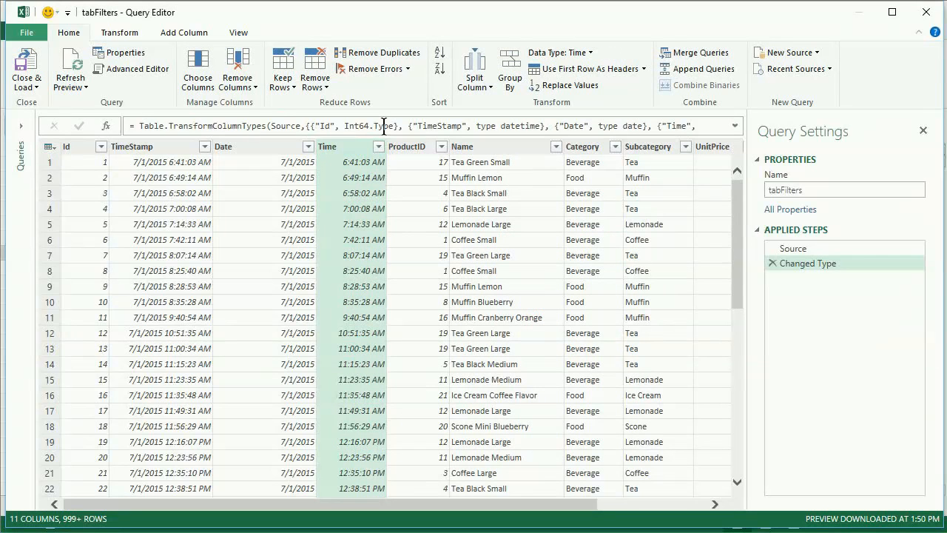
Filter the Date column to only 7/4/2015 by picking that date from the list of values
left_click(263, 145)
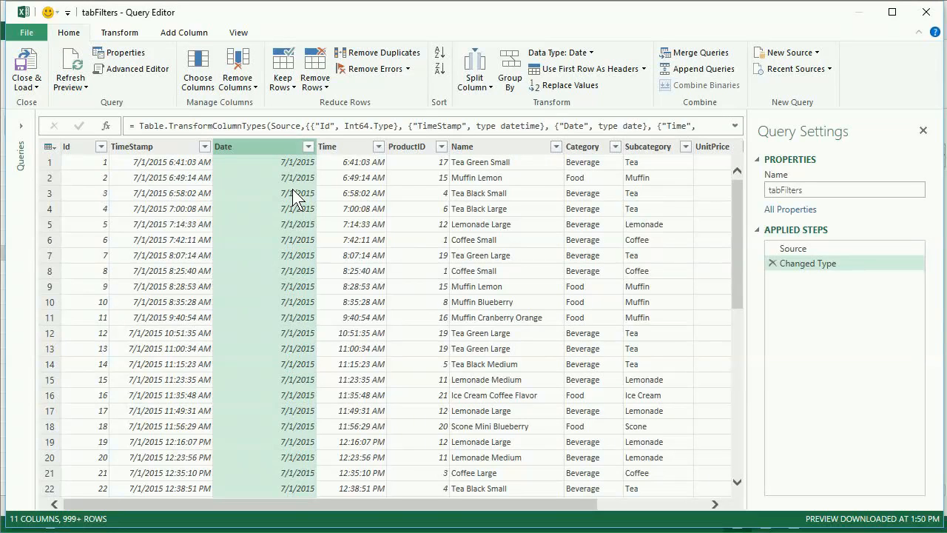
left_click(308, 146)
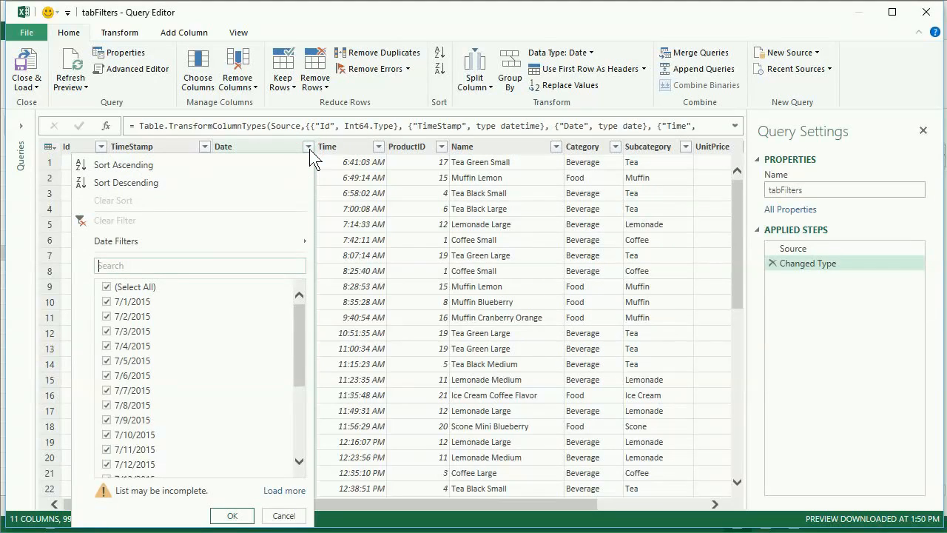
left_click(106, 288)
left_click(106, 345)
left_click(106, 361)
left_click(107, 361)
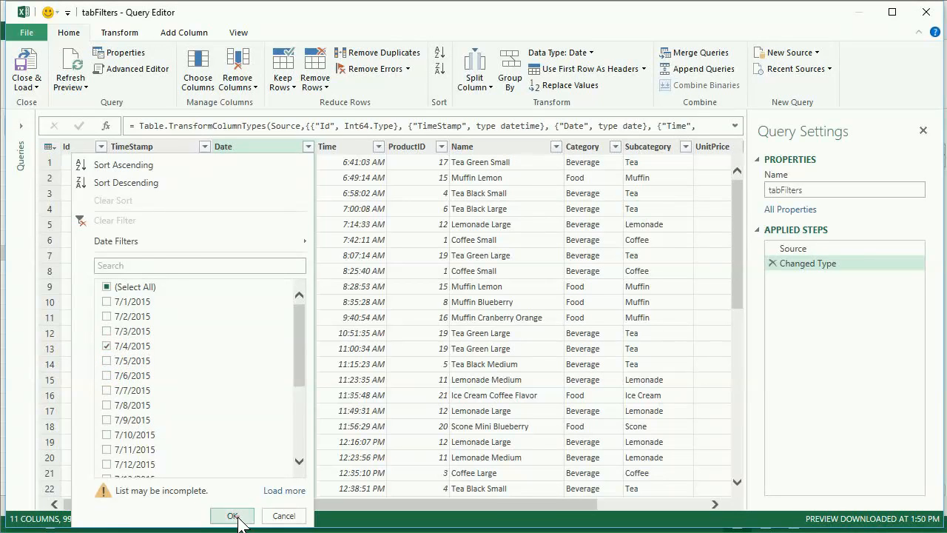
left_click(234, 516)
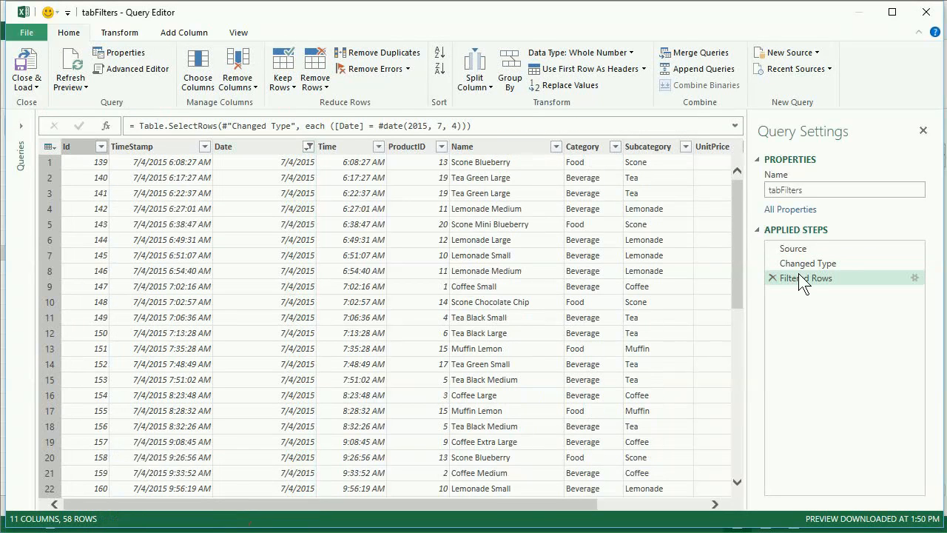
Compare the data at the Changed Type and Filtered Rows steps, and delete the Filtered Rows step
left_click(812, 265)
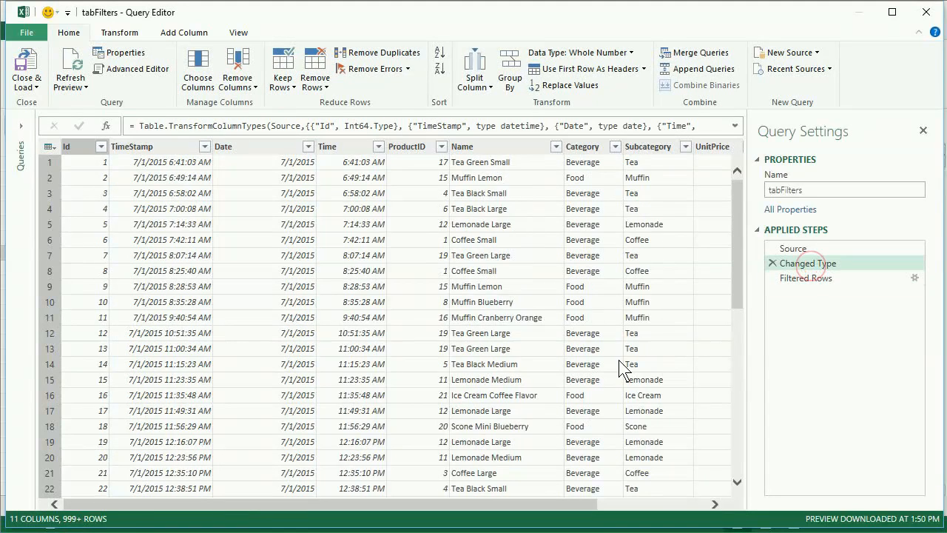
left_click(807, 279)
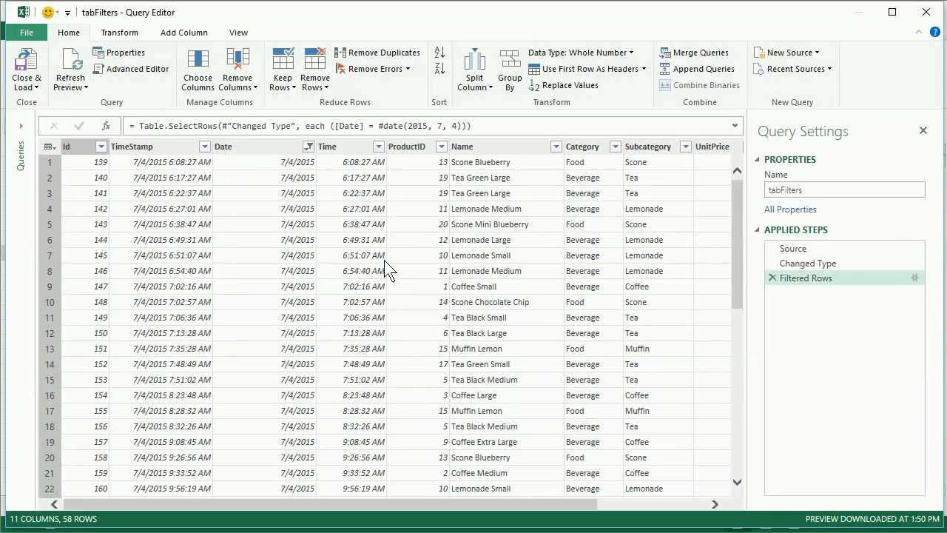
left_click(773, 279)
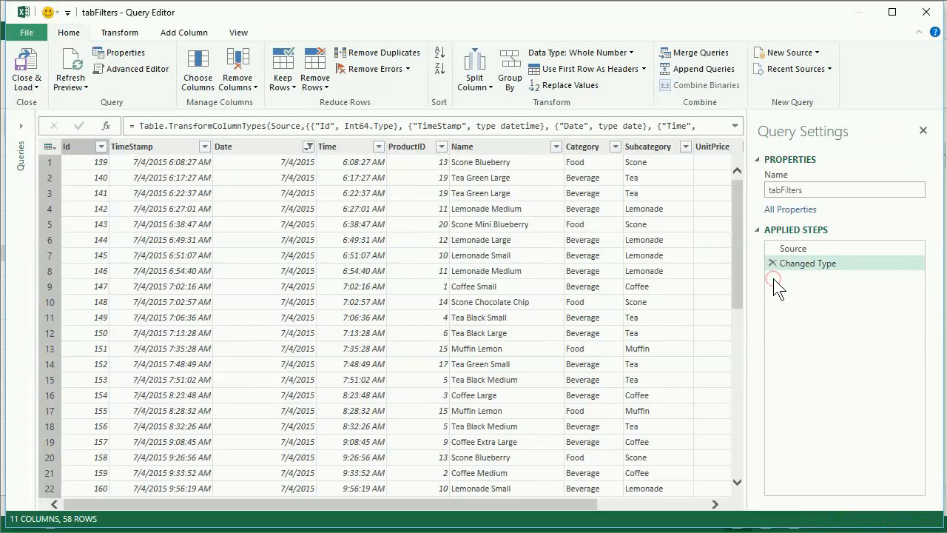
Apply an Equals date filter of 7/4/2015 to the Date column, and delete the resulting Filtered Rows step
left_click(308, 148)
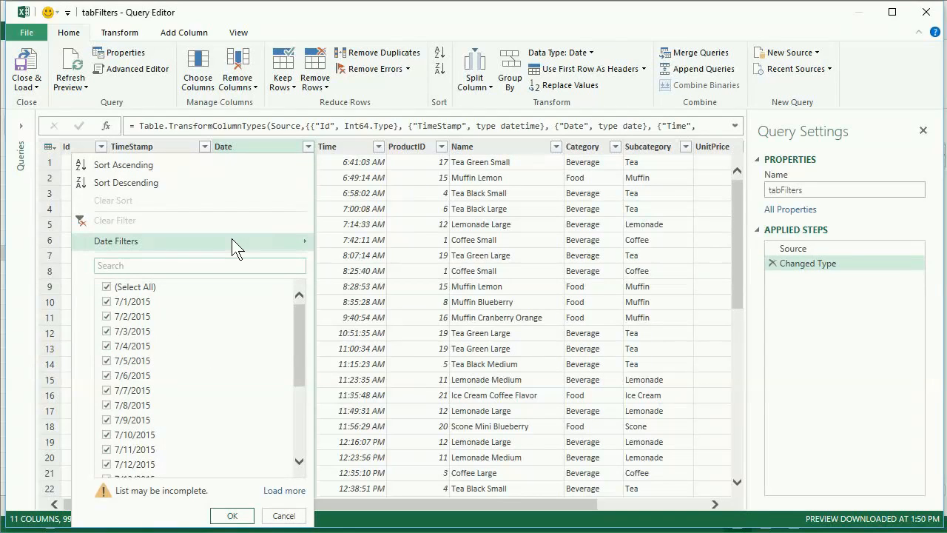
mouse_move(233, 241)
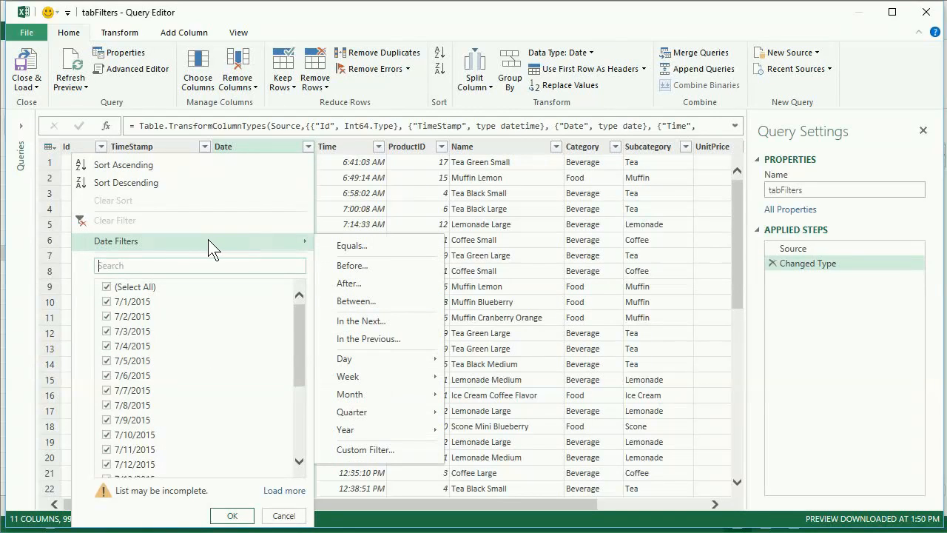
left_click(379, 248)
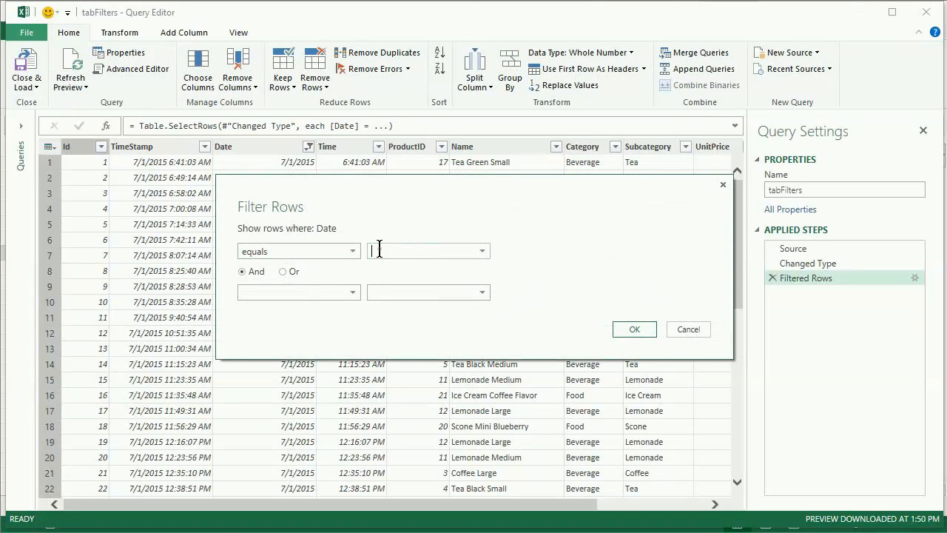
type("7/4/2015")
left_click(631, 330)
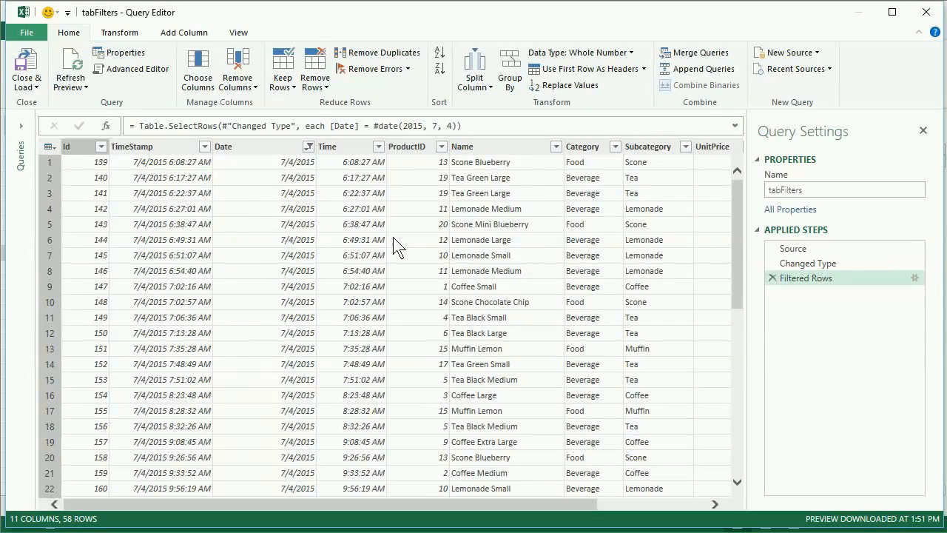
left_click(773, 278)
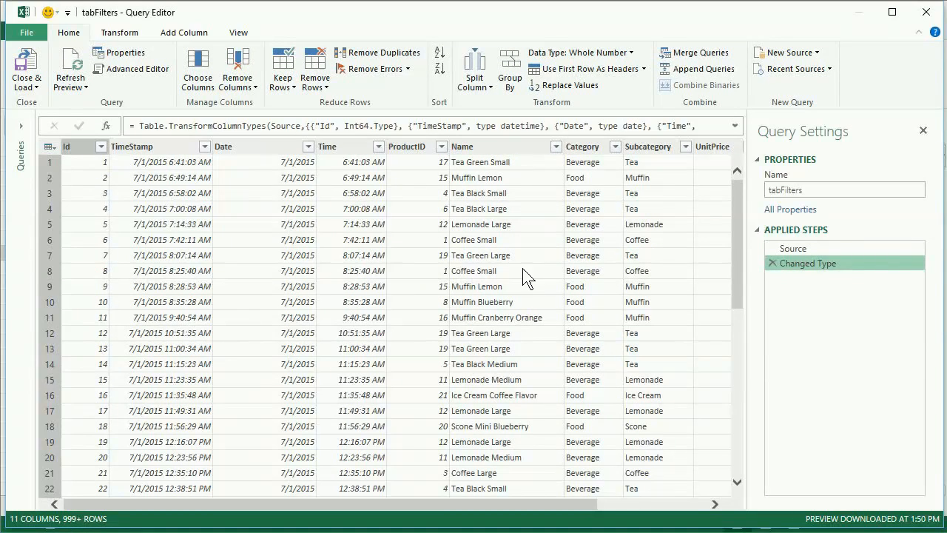
Apply a Between date filter to the Date column: after or equal to 7/2/2015 and before or equal to 7/4/2015
left_click(308, 147)
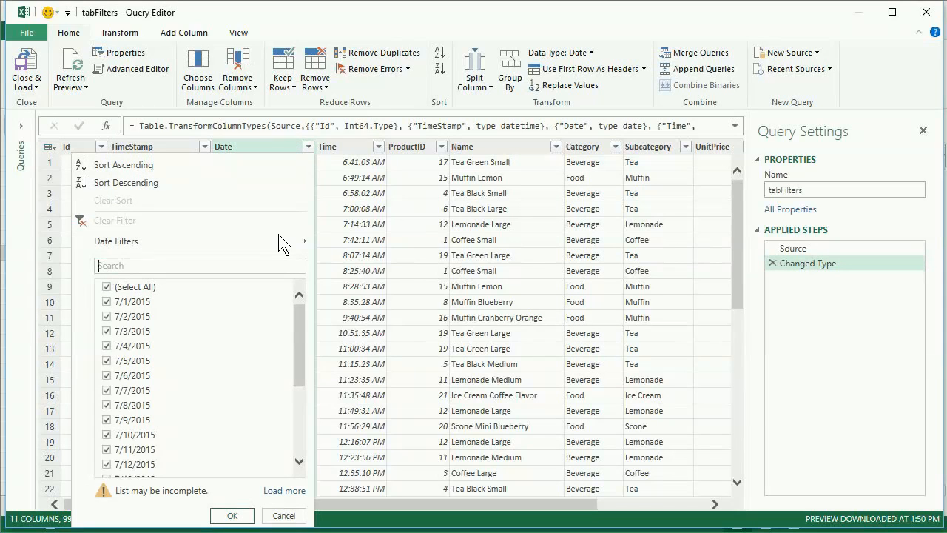
mouse_move(280, 238)
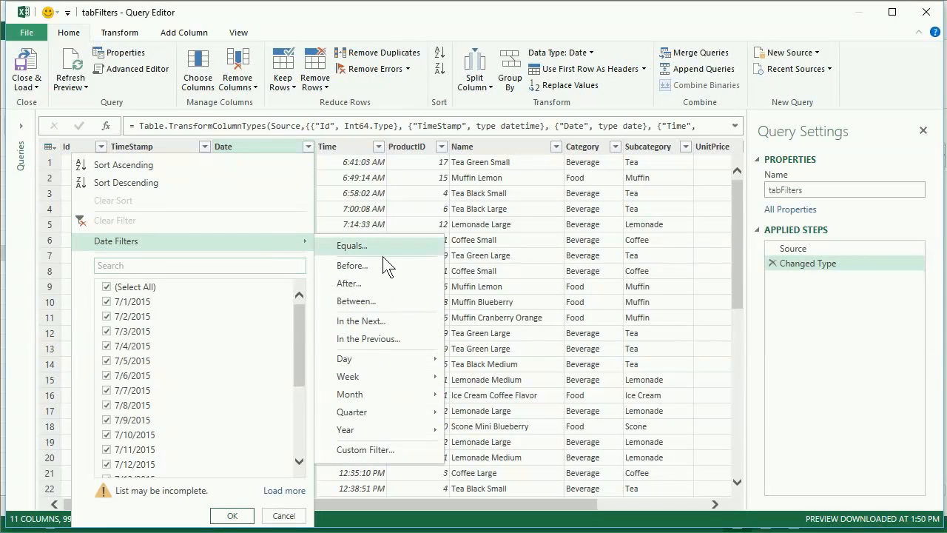
left_click(407, 301)
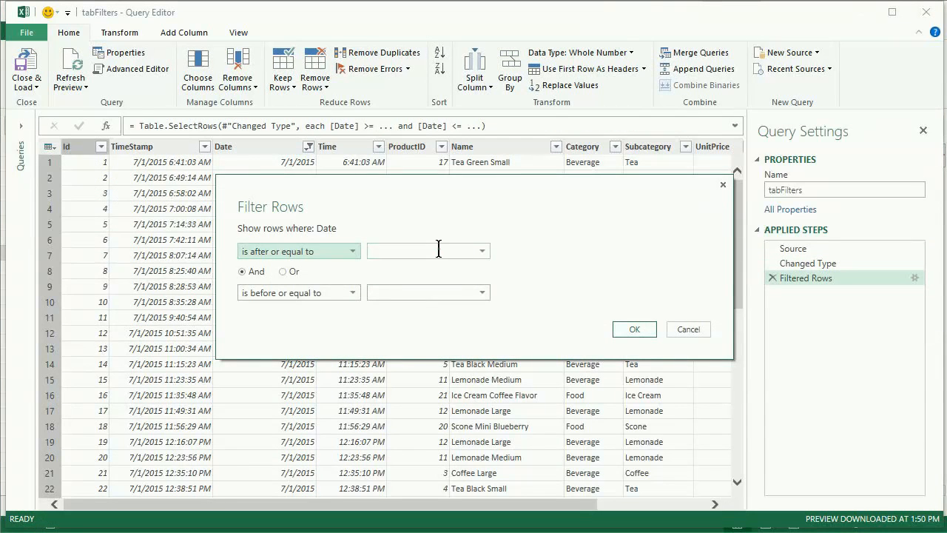
left_click(439, 249)
type("7/")
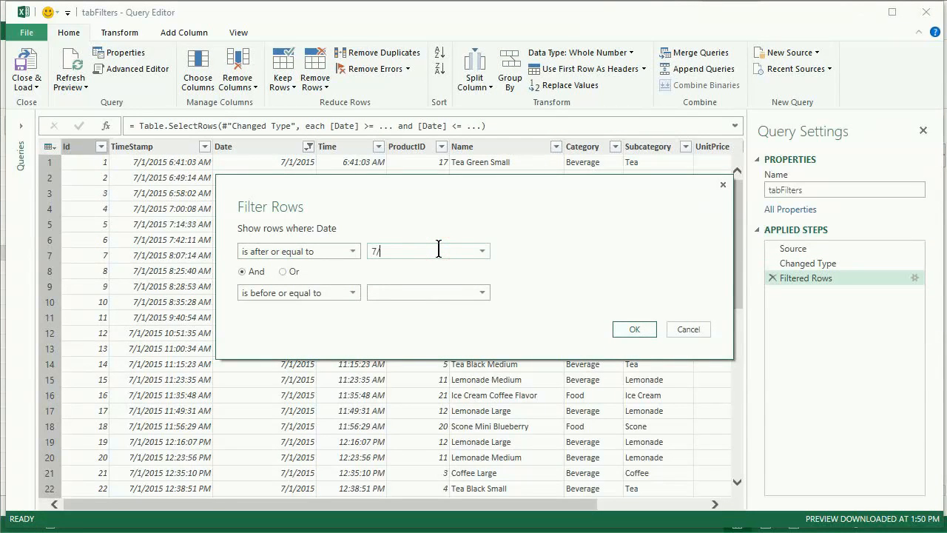
type("2//2015")
left_click(405, 288)
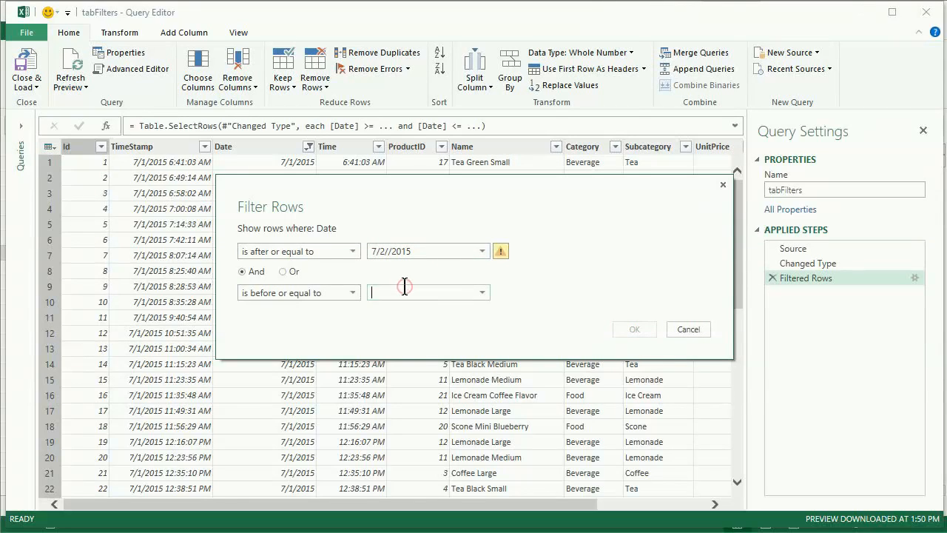
type("7/4/2015")
left_click(442, 251)
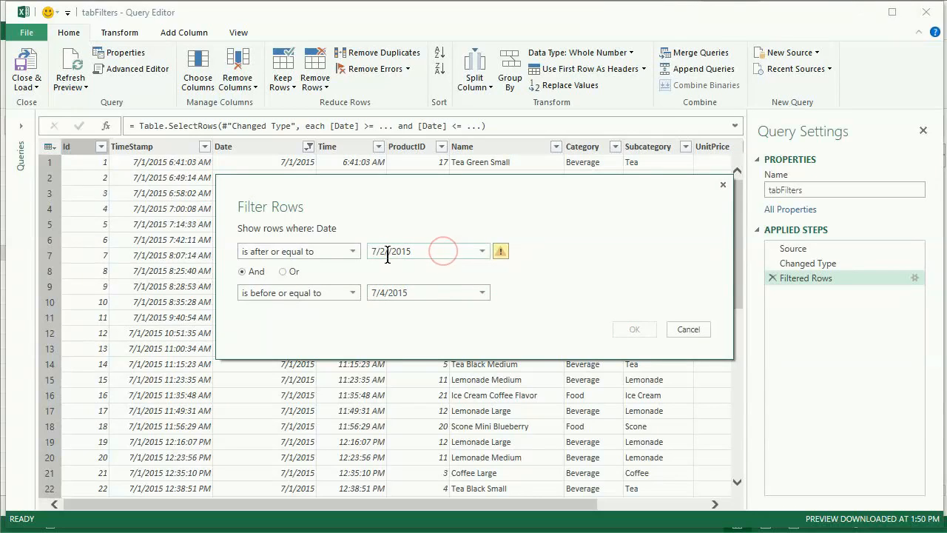
left_click(387, 253)
key("BackSpace")
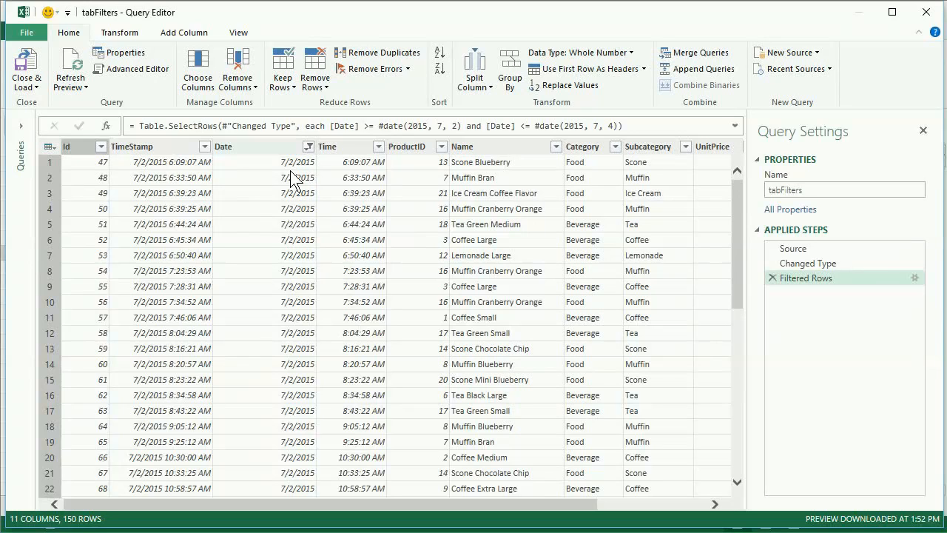
Change the date filter's first condition to "is after" 7/2/2015, and delete the Filtered Rows step
left_click(915, 278)
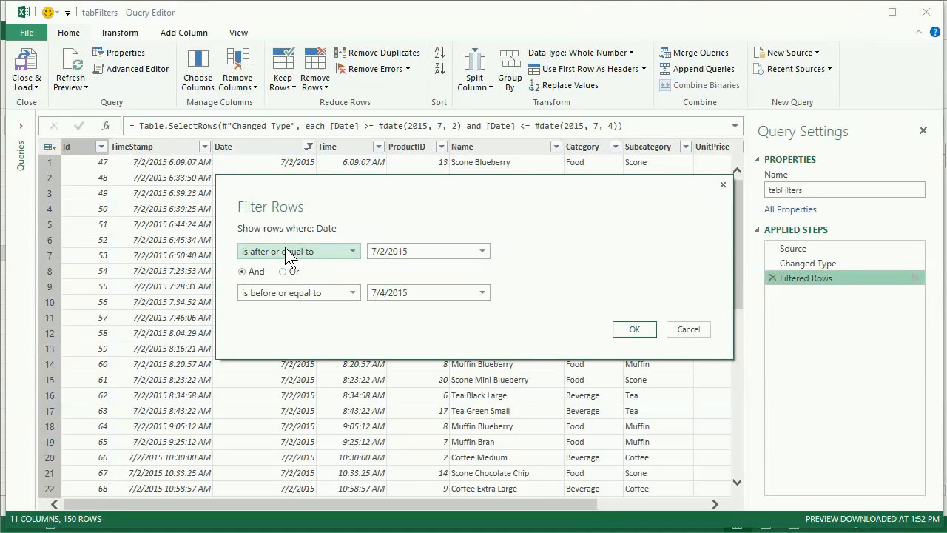
left_click(353, 252)
left_click(296, 325)
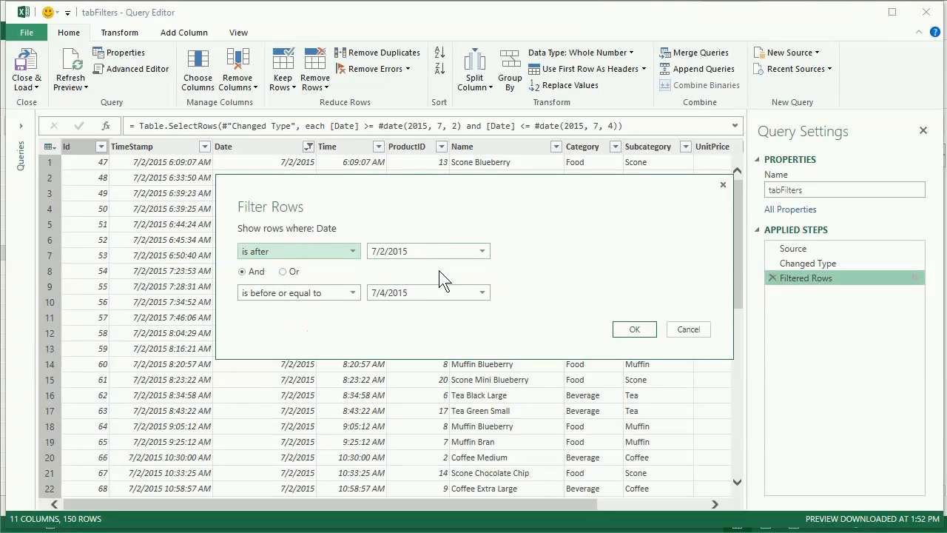
left_click(631, 330)
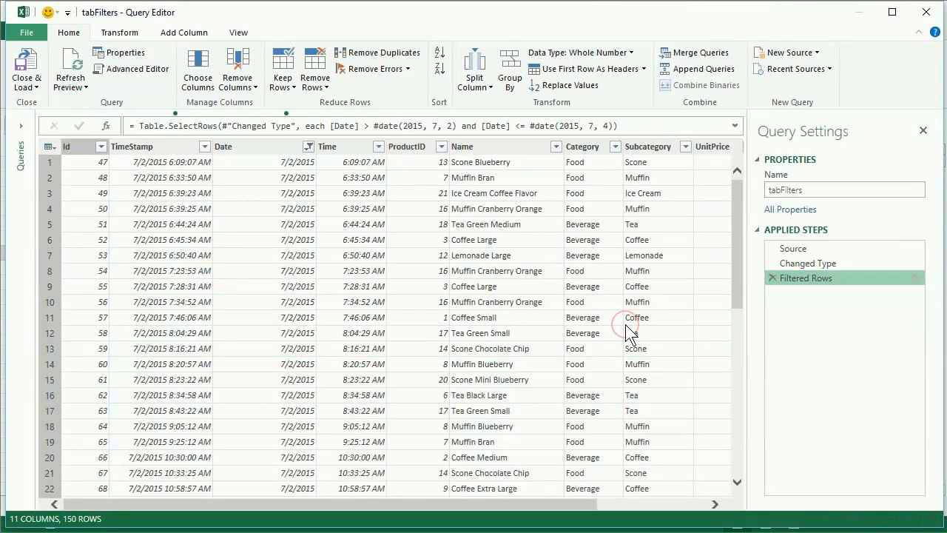
left_click(772, 278)
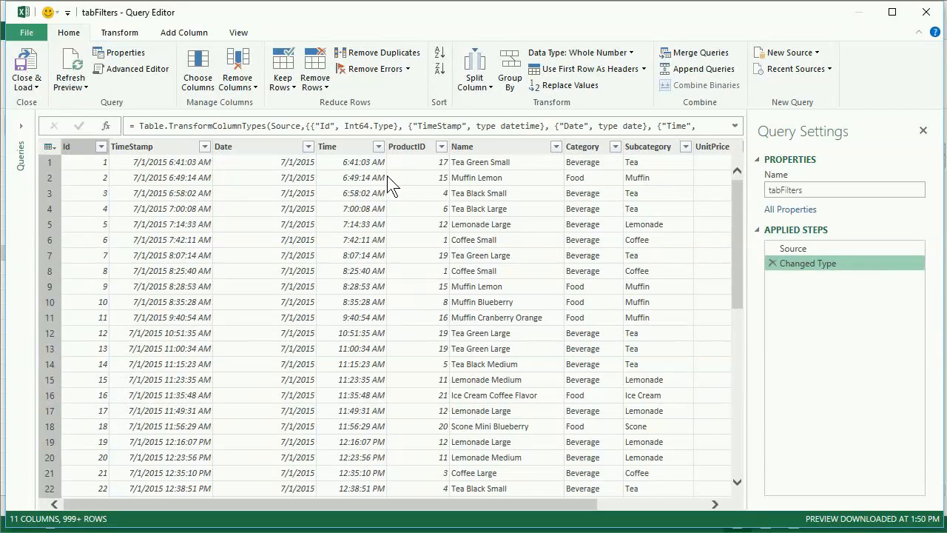
Filter the Date column to rows where the date is before or equal to 7/15/2015
left_click(309, 147)
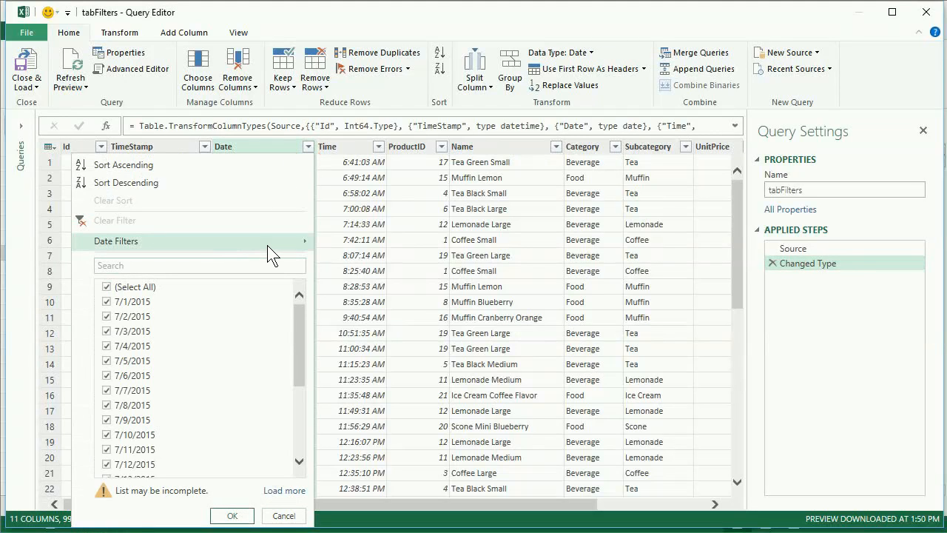
mouse_move(269, 246)
left_click(400, 263)
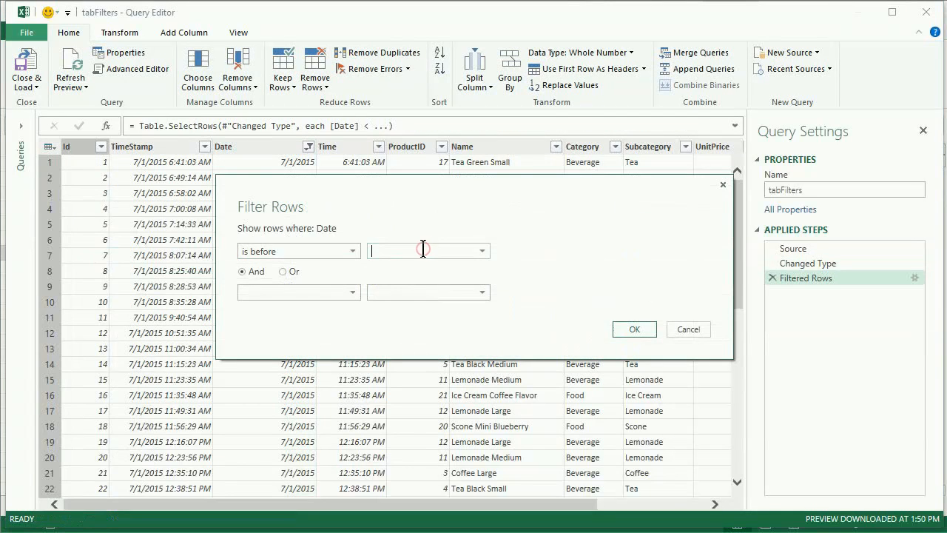
type("7/15/2015")
left_click(355, 253)
left_click(336, 311)
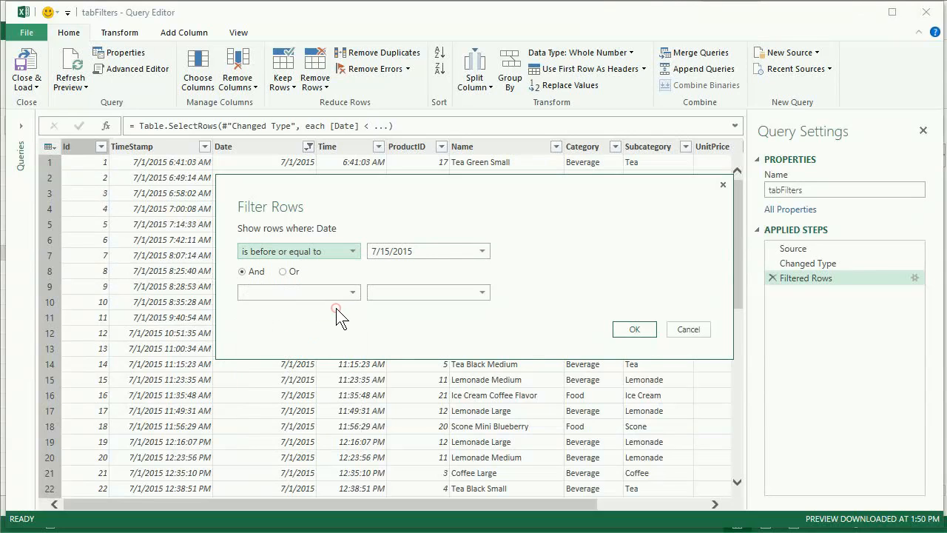
left_click(635, 330)
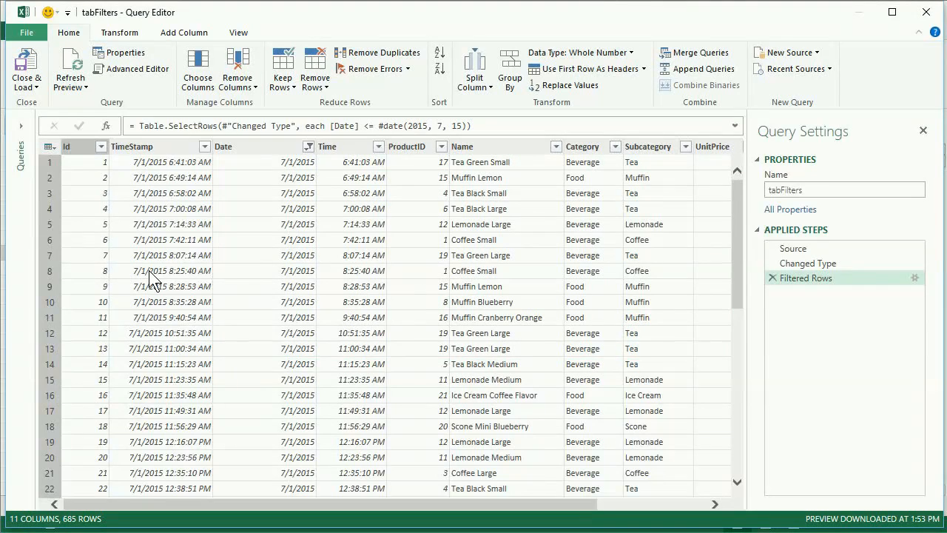
Delete the existing Filtered Rows step and filter the Date column to rows where the day is Yesterday
left_click(772, 278)
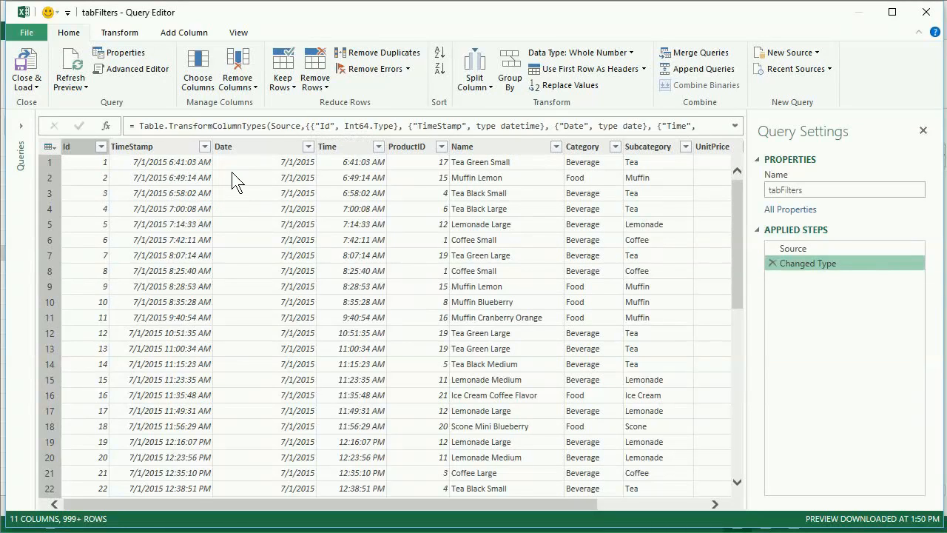
left_click(308, 146)
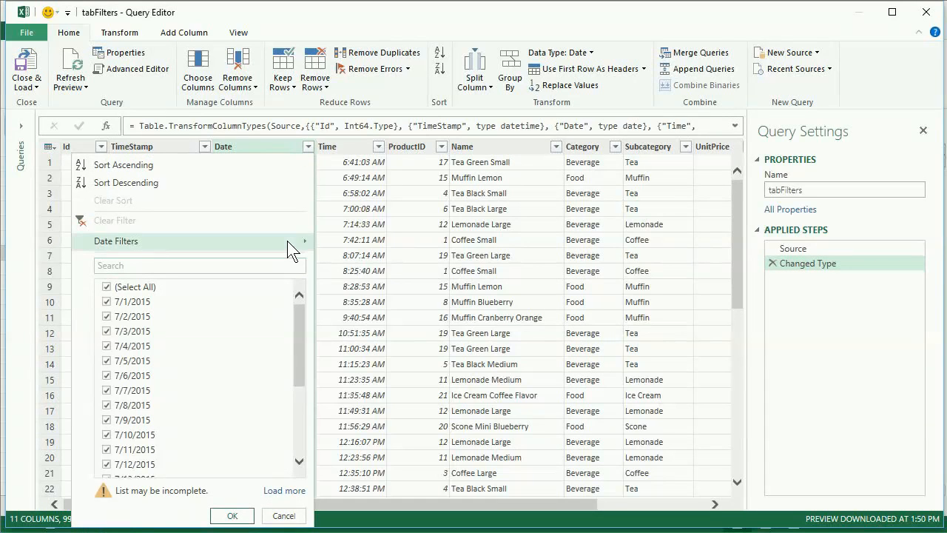
mouse_move(293, 251)
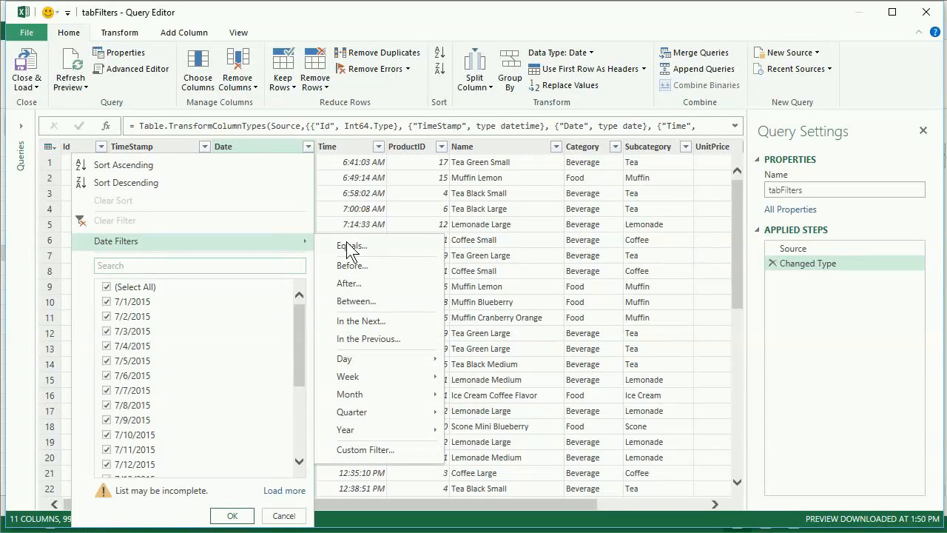
mouse_move(389, 358)
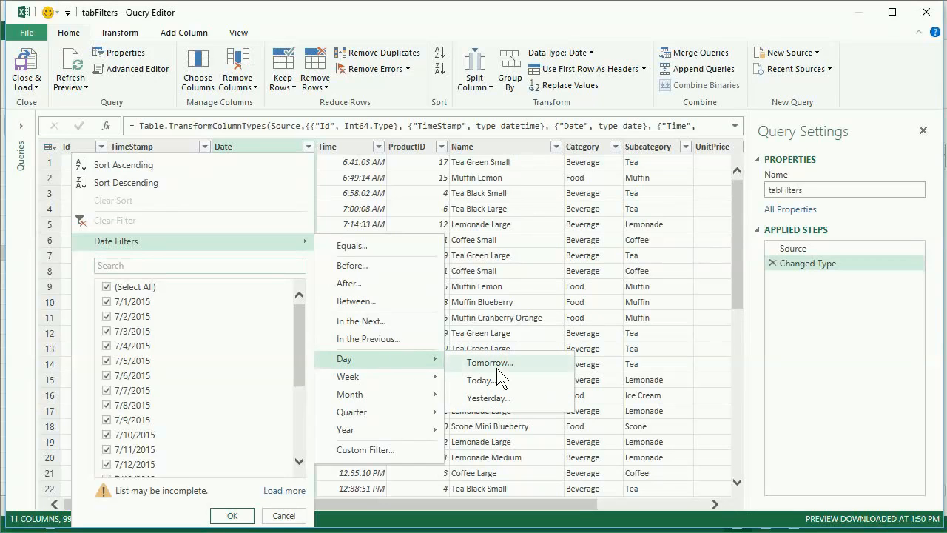
left_click(499, 399)
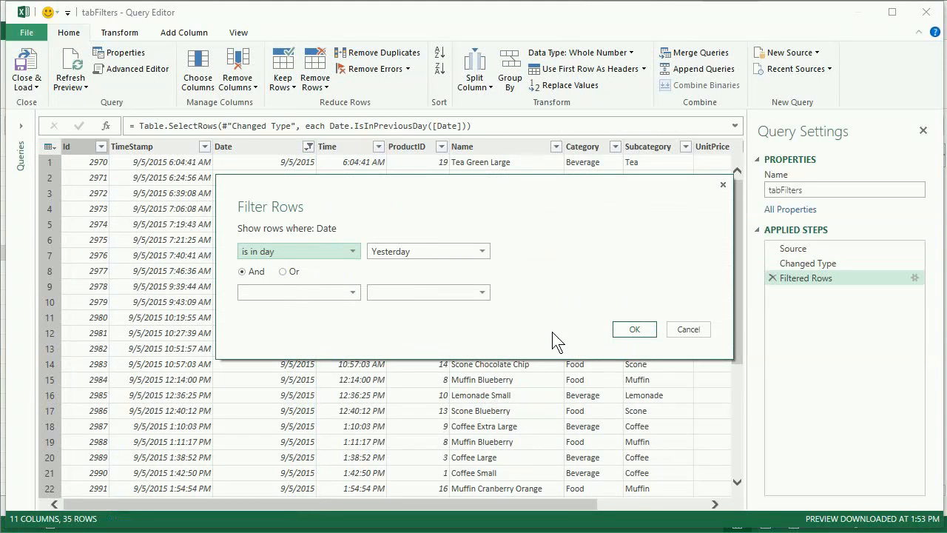
left_click(629, 330)
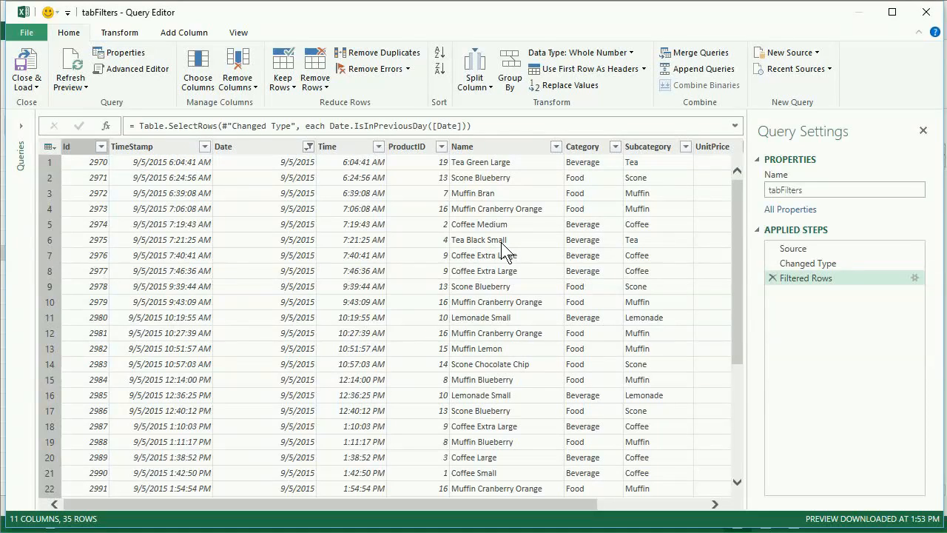
Delete the Yesterday filter step and filter the Date column to rows in the previous 2 weeks
left_click(771, 278)
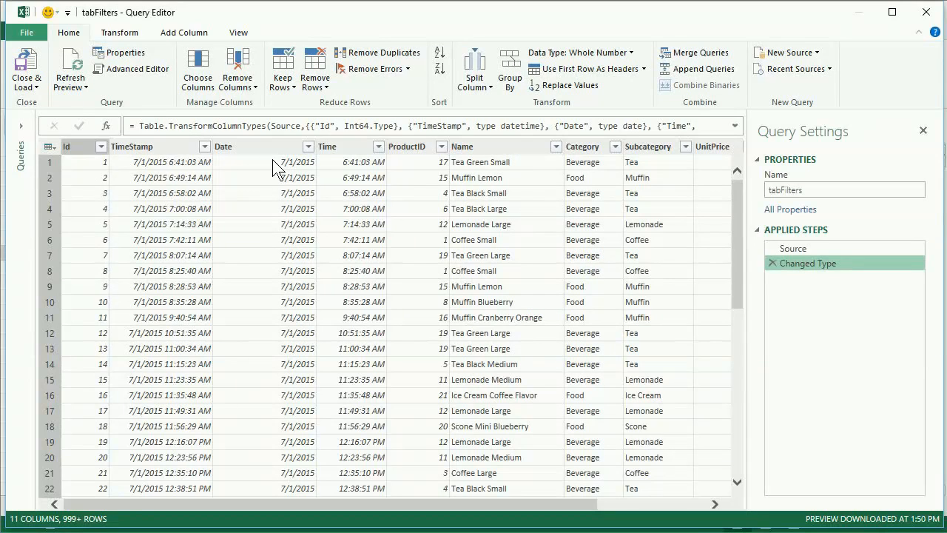
left_click(308, 148)
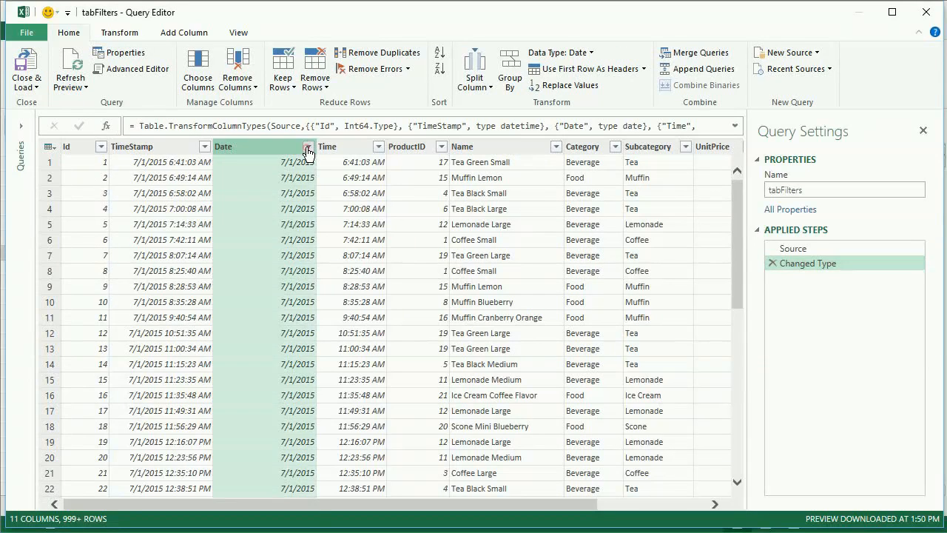
mouse_move(247, 239)
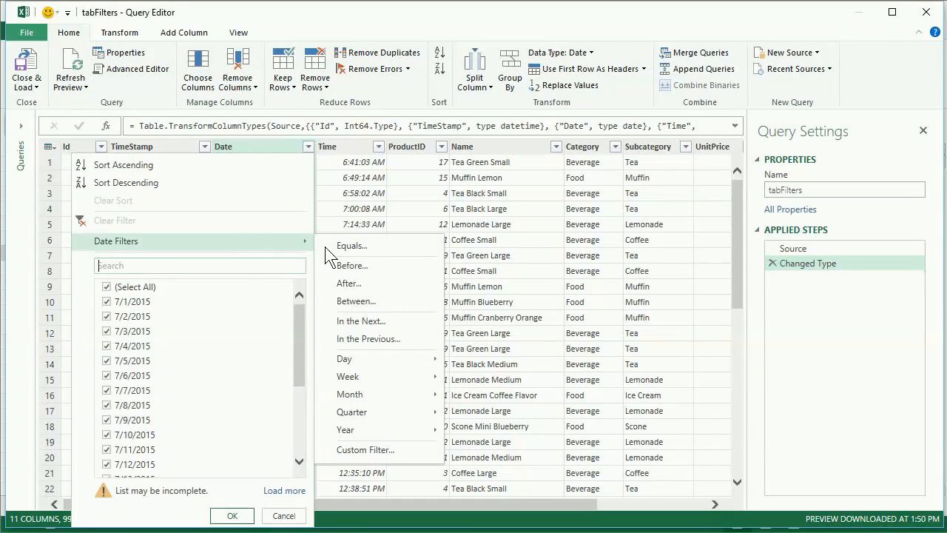
left_click(369, 339)
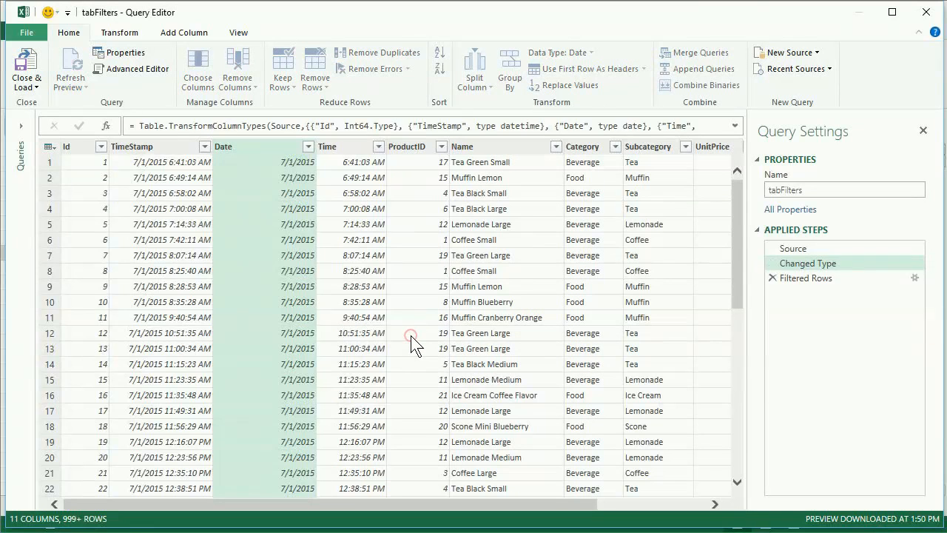
left_click(414, 250)
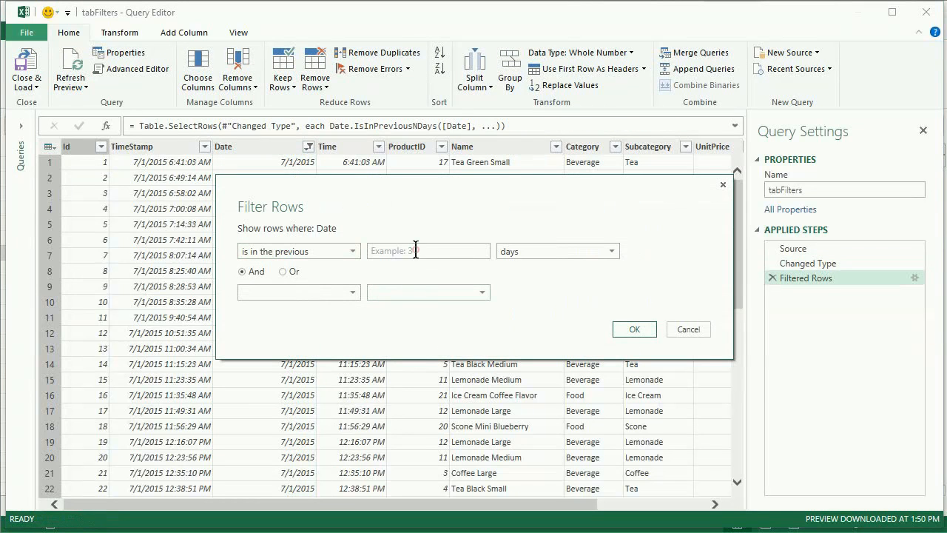
type("2")
left_click(515, 251)
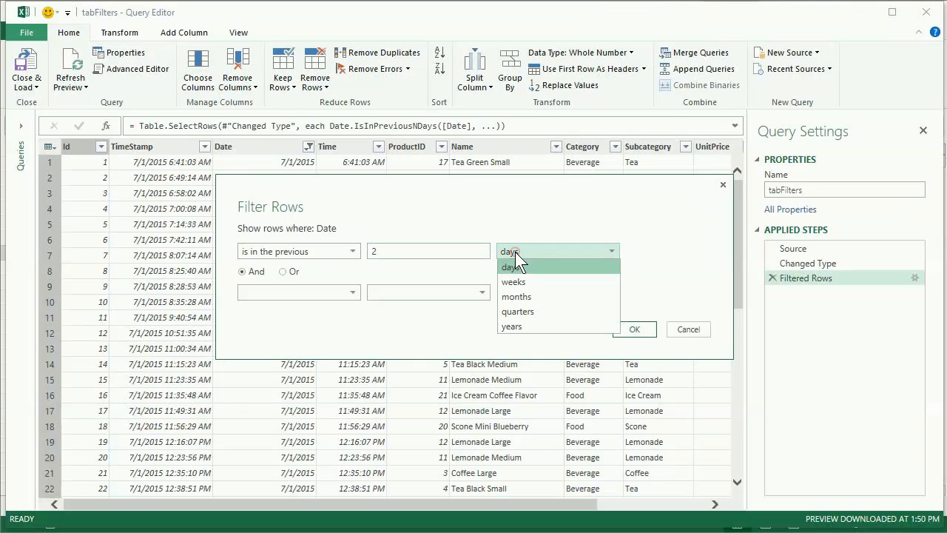
left_click(521, 279)
left_click(627, 328)
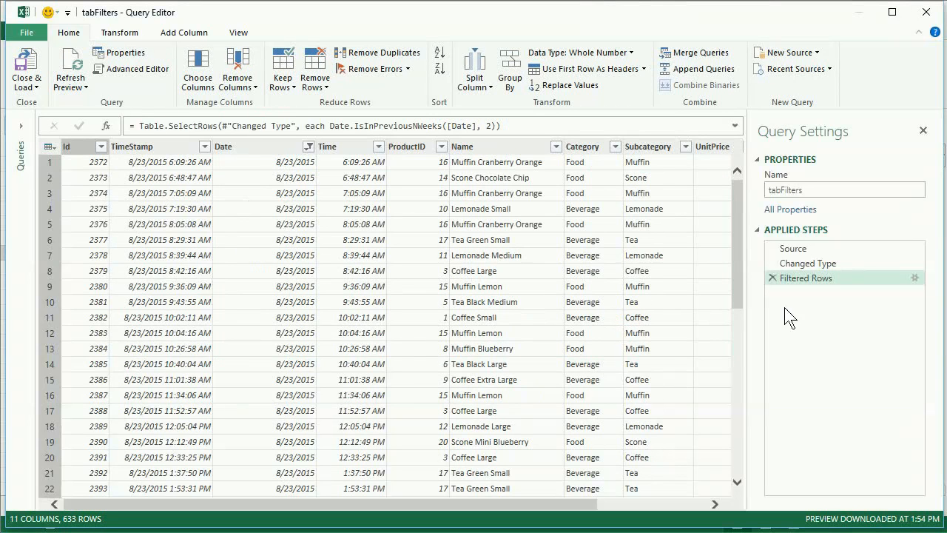
left_click(915, 277)
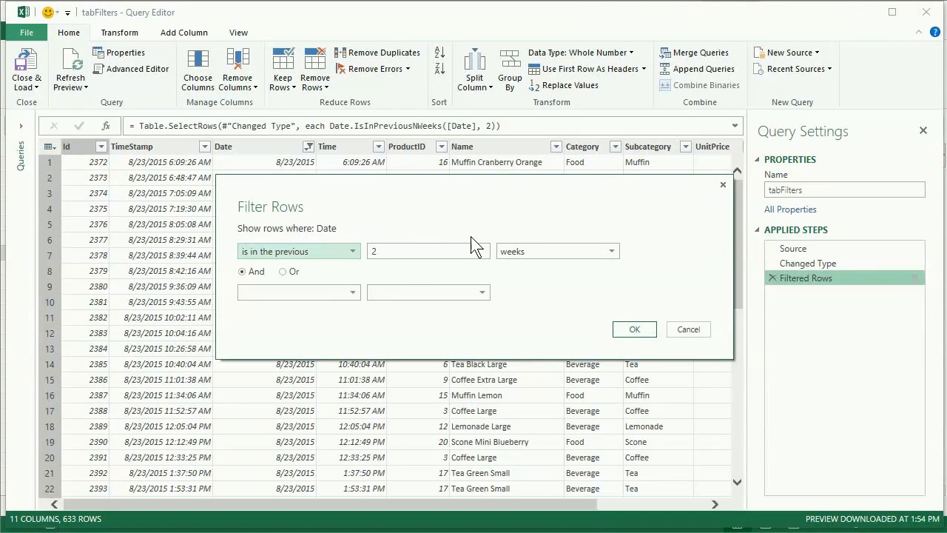
left_click(590, 254)
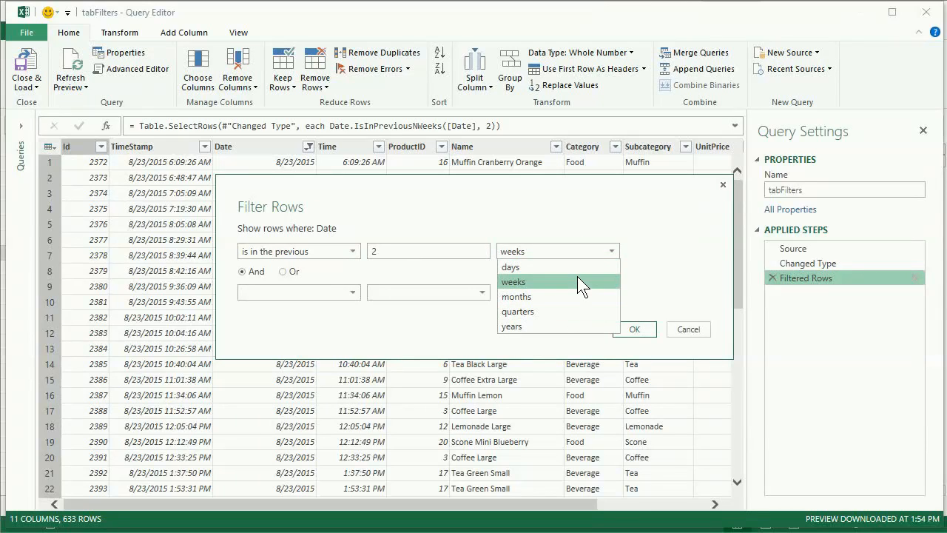
left_click(577, 278)
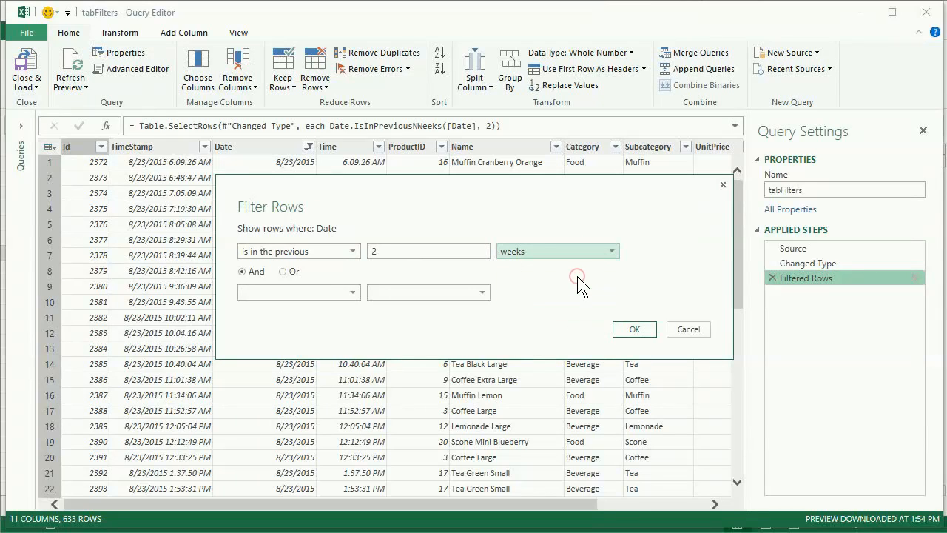
left_click(354, 251)
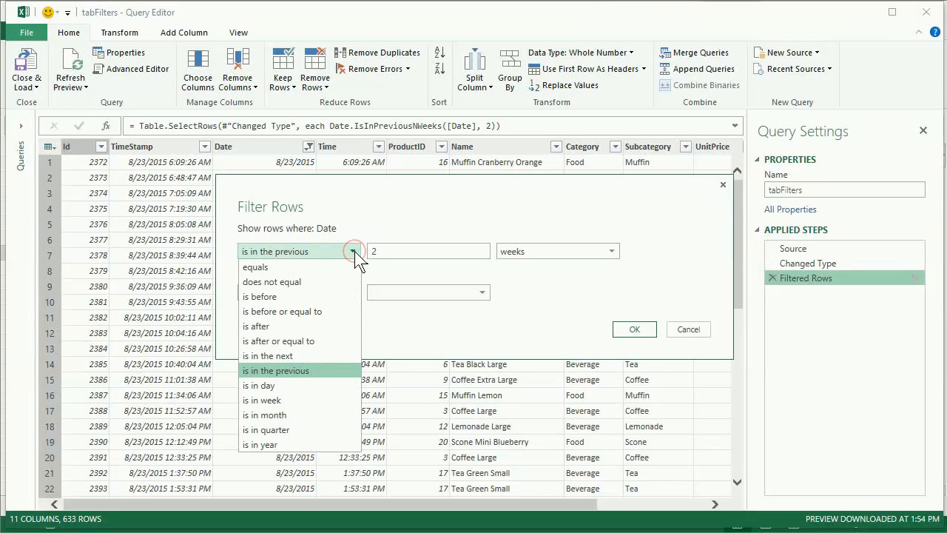
left_click(339, 355)
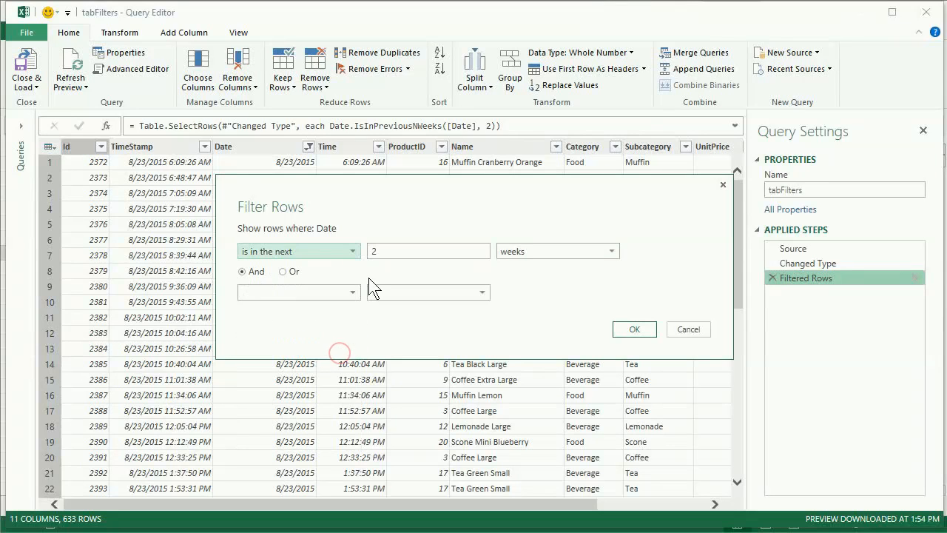
left_click(697, 327)
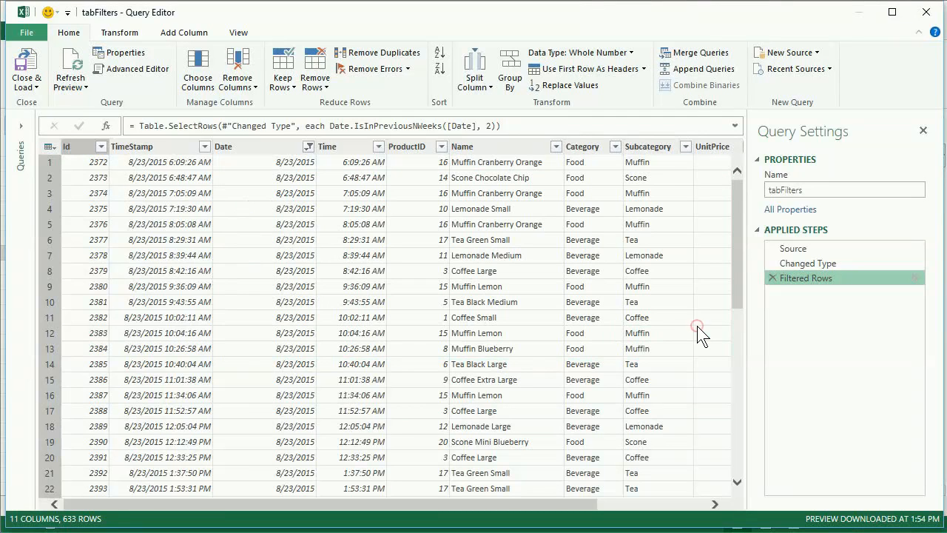
Delete the previous-weeks filter step, filter the Date column to Year To Date, and check the filtered rows
left_click(773, 277)
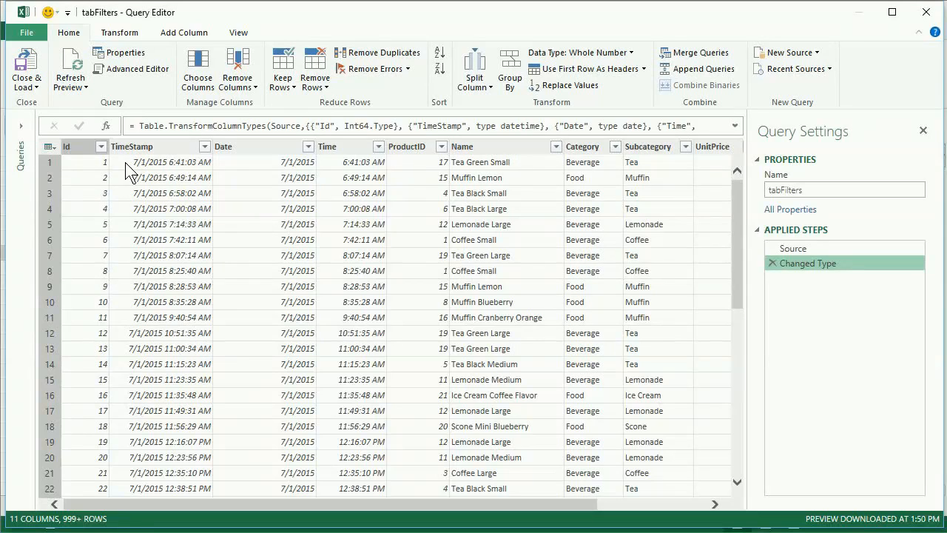
left_click(309, 147)
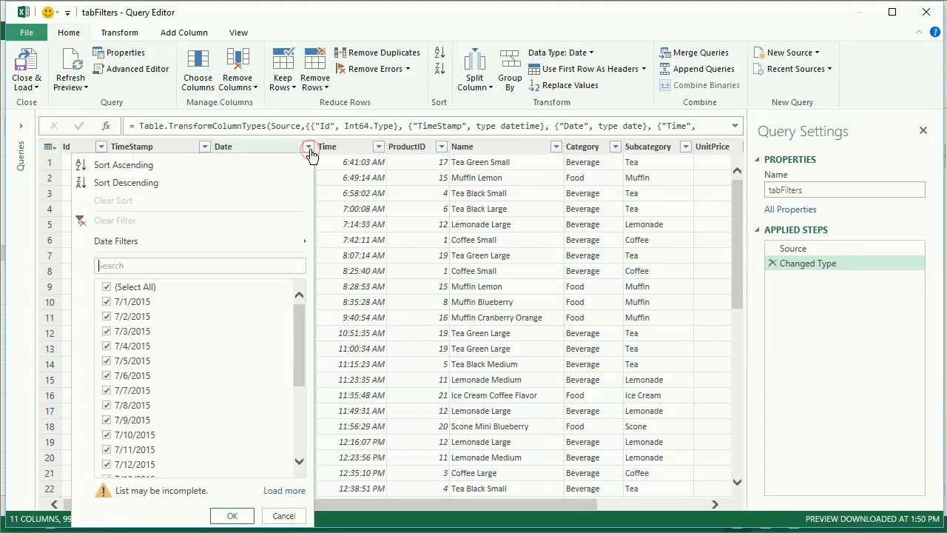
mouse_move(303, 238)
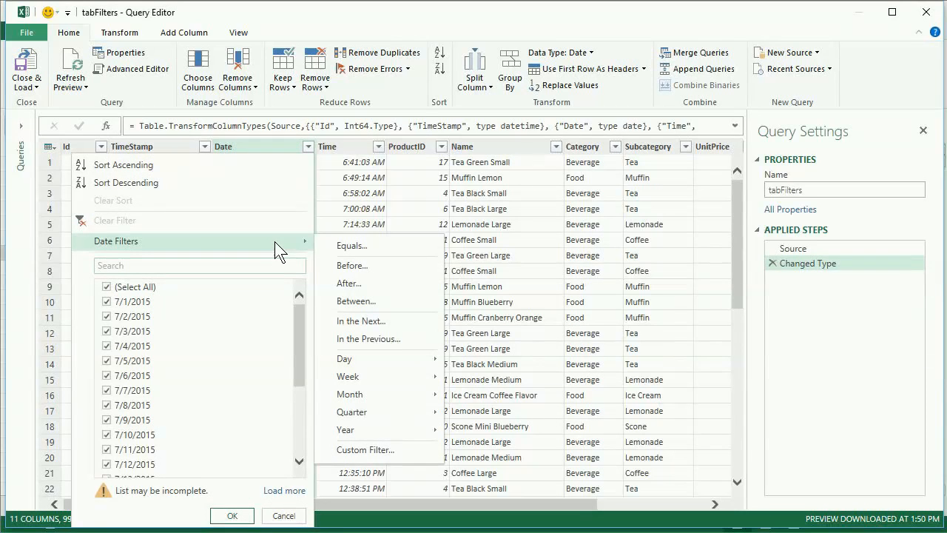
mouse_move(384, 433)
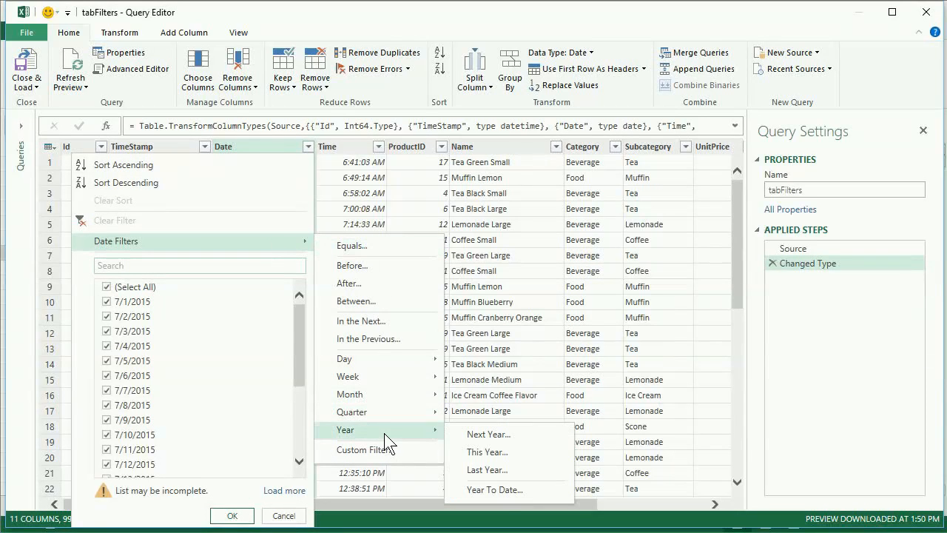
left_click(502, 490)
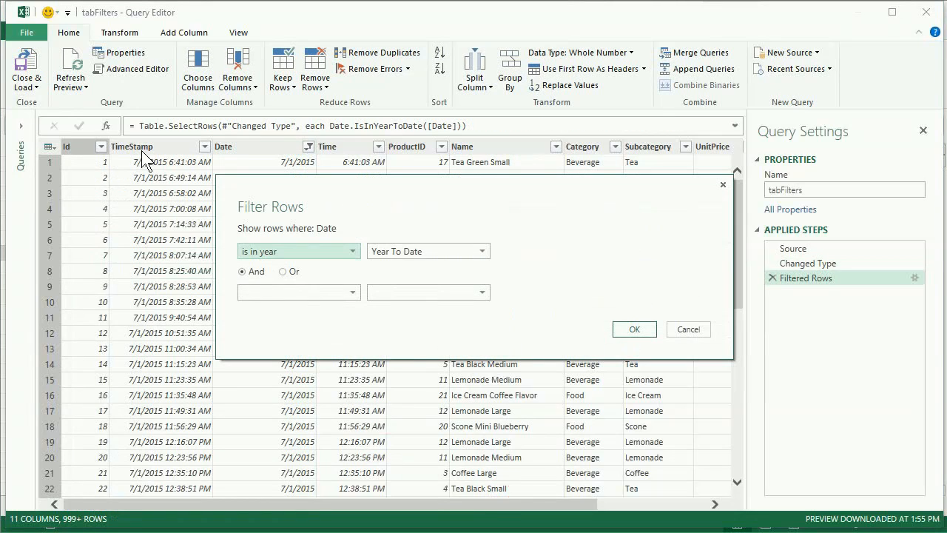
left_click(633, 330)
scroll(271, 185, "down", 7)
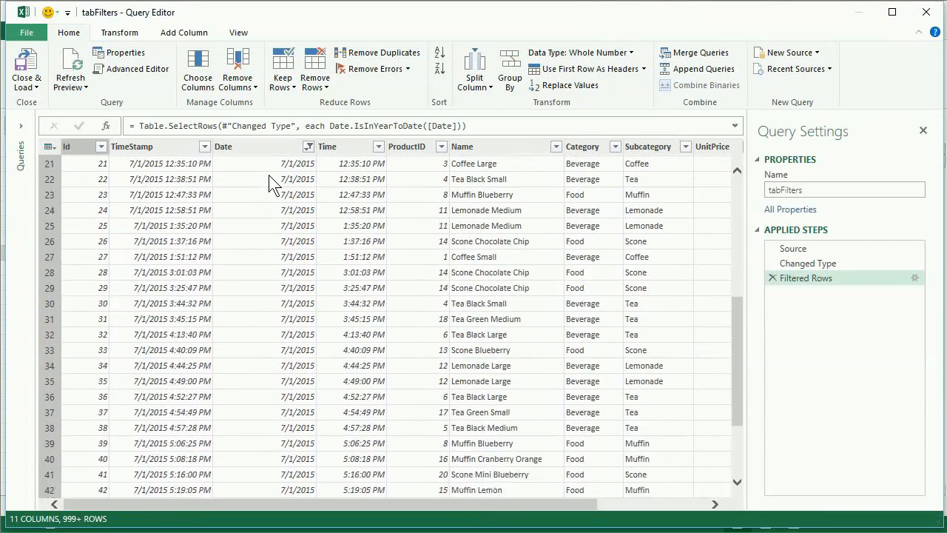
scroll(273, 184, "up", 7)
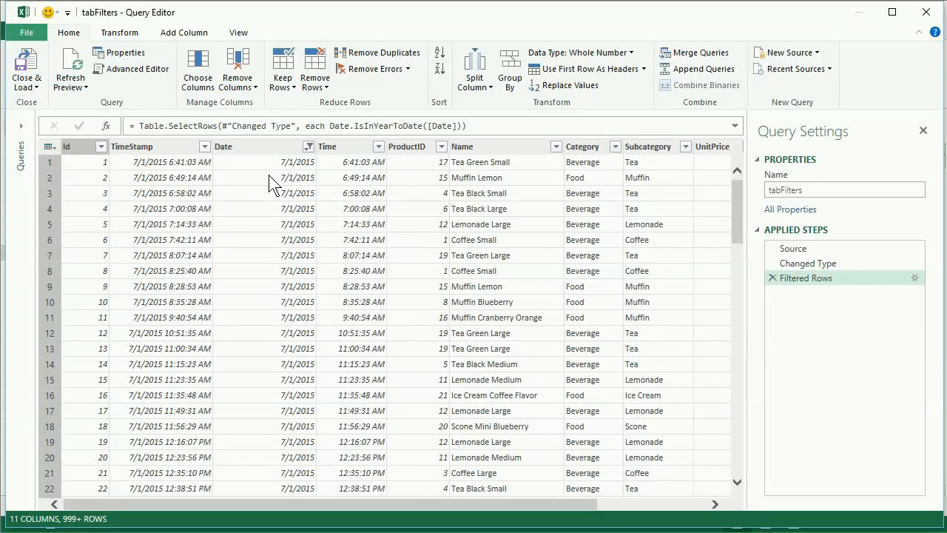
Delete the Year To Date filter step and filter the Date column to rows in the month of December
left_click(771, 277)
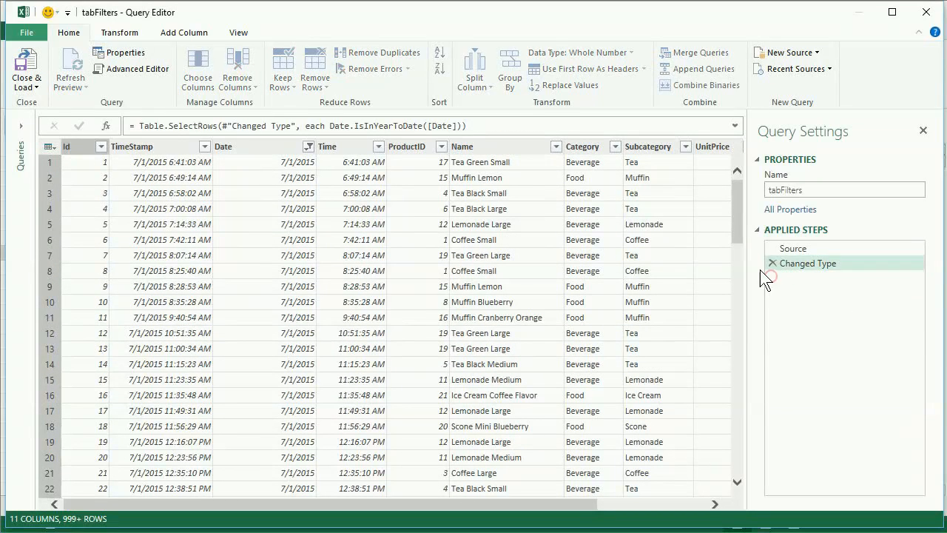
left_click(308, 148)
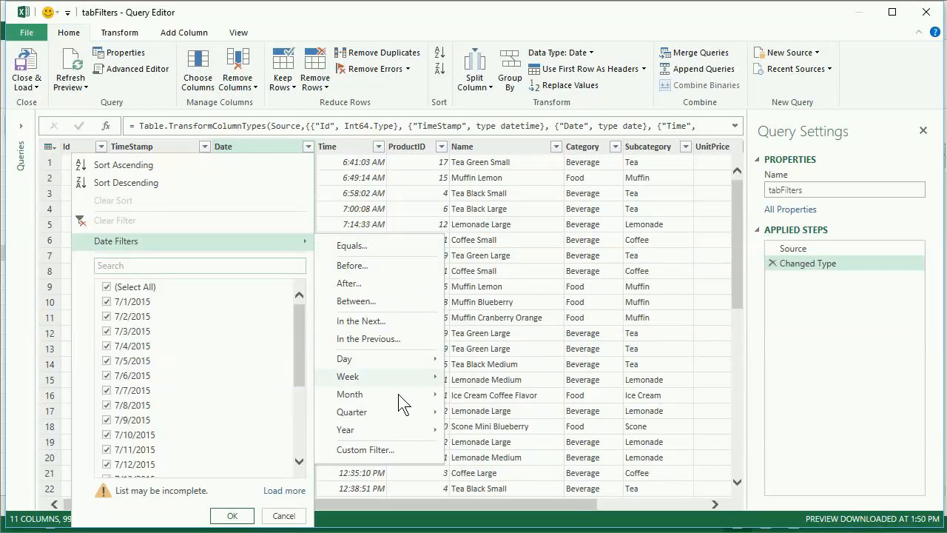
mouse_move(433, 392)
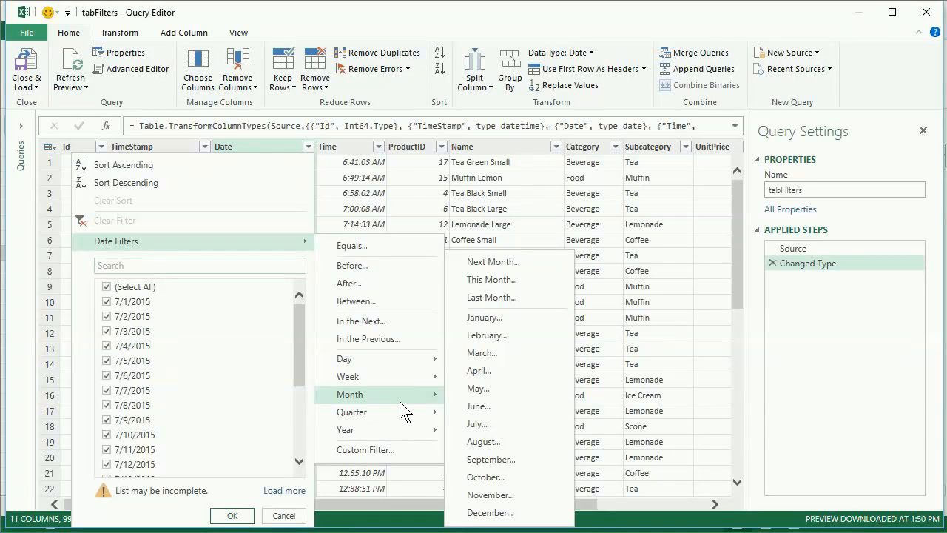
left_click(356, 159)
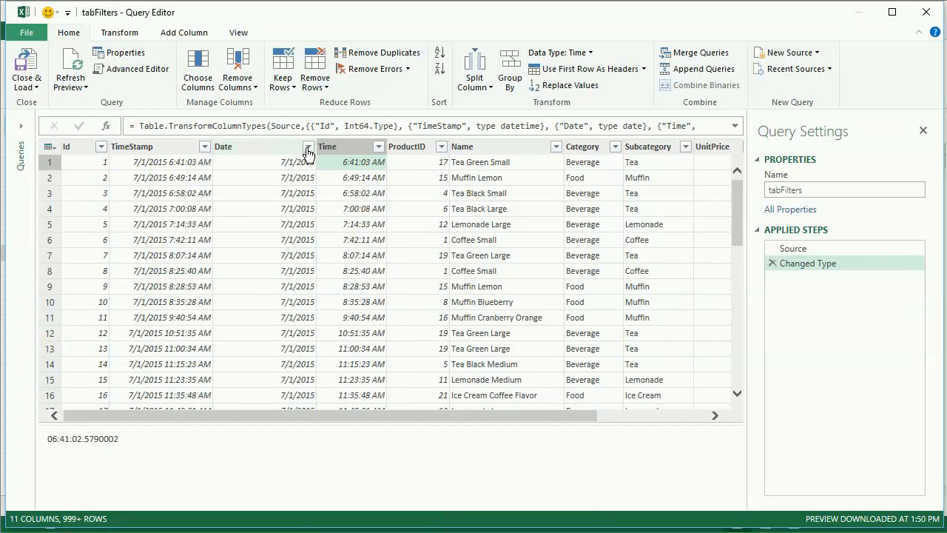
left_click(308, 148)
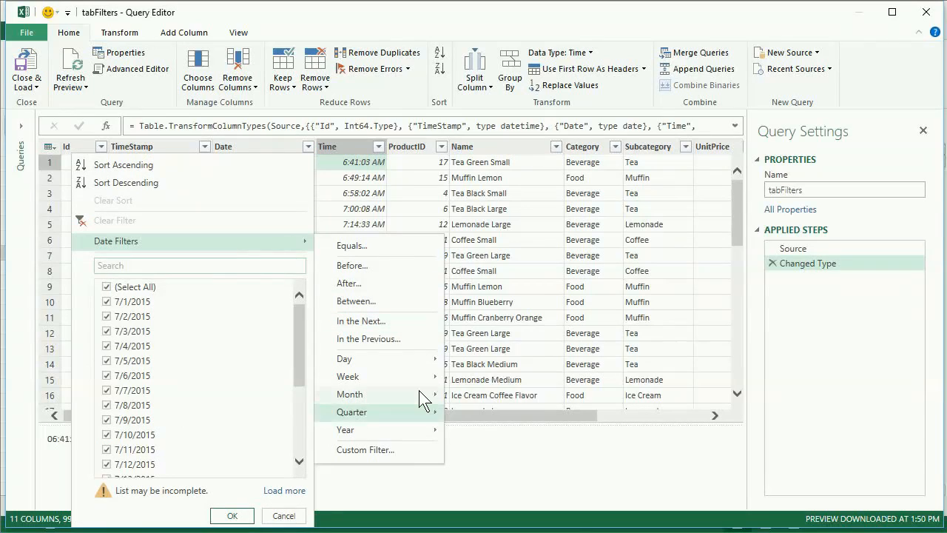
mouse_move(425, 398)
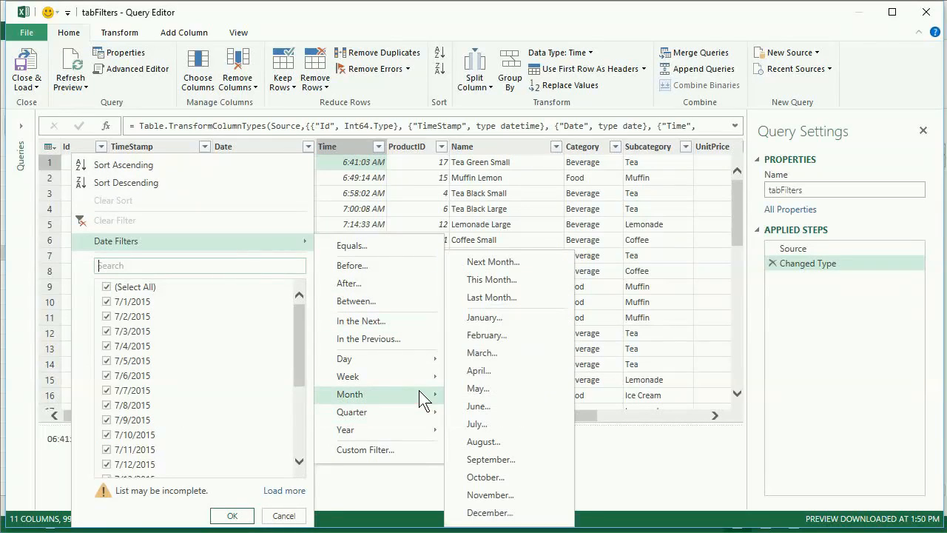
left_click(530, 514)
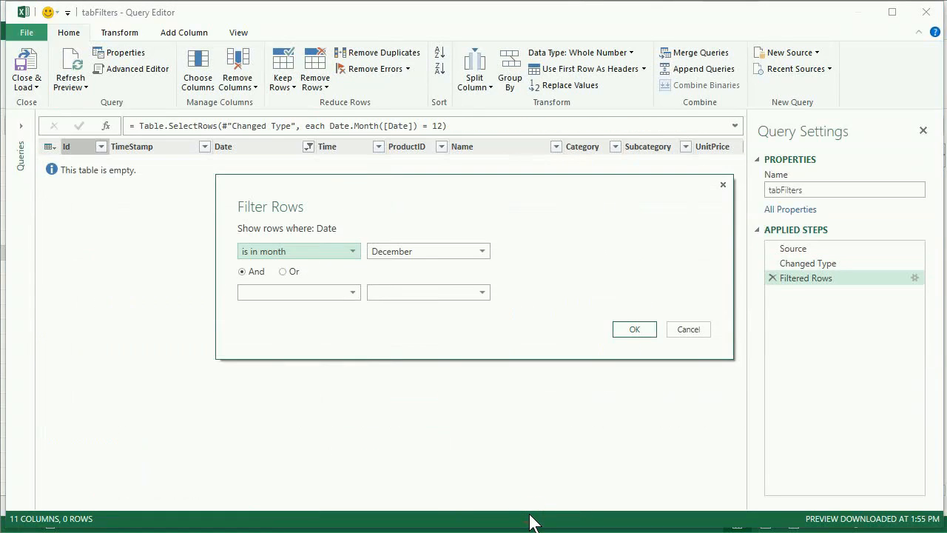
left_click(635, 329)
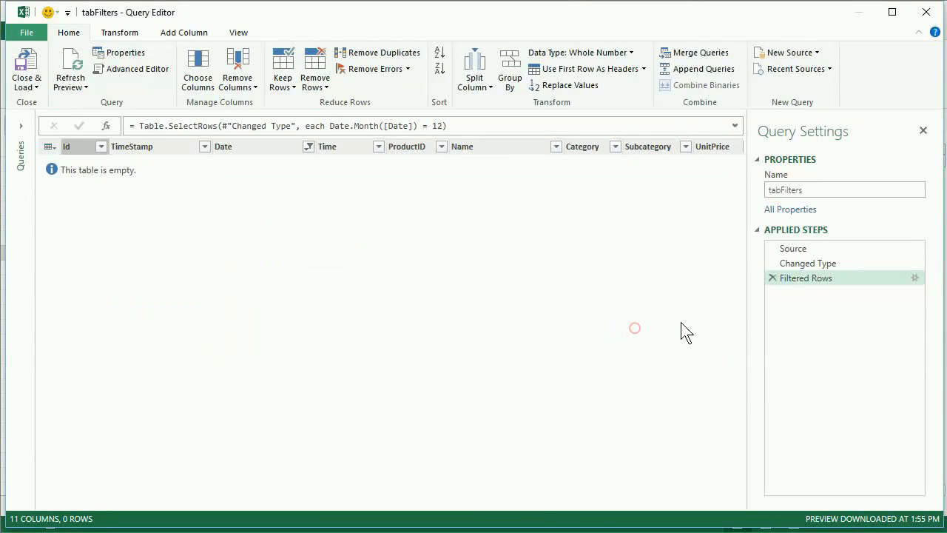
Delete the December filter step and browse the Week and Month date filters available for the Date column
left_click(771, 278)
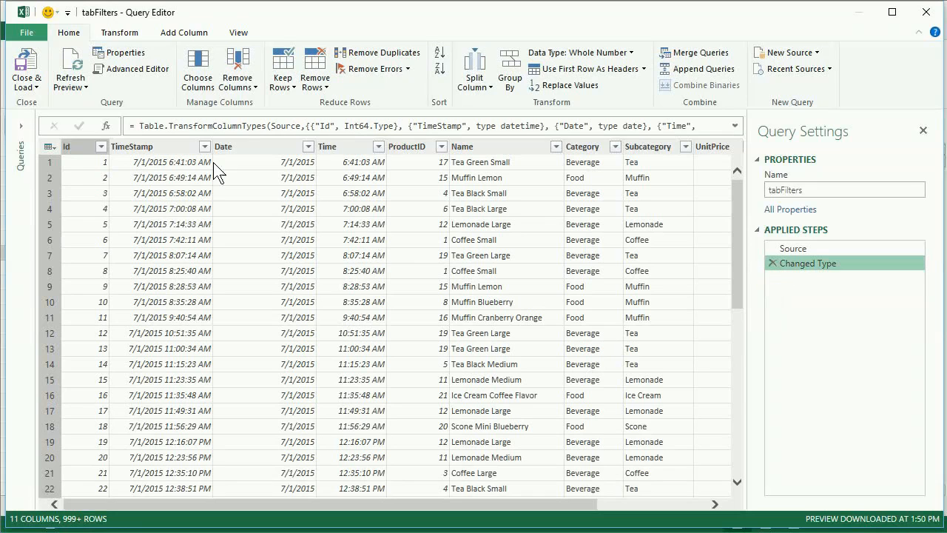
left_click(306, 146)
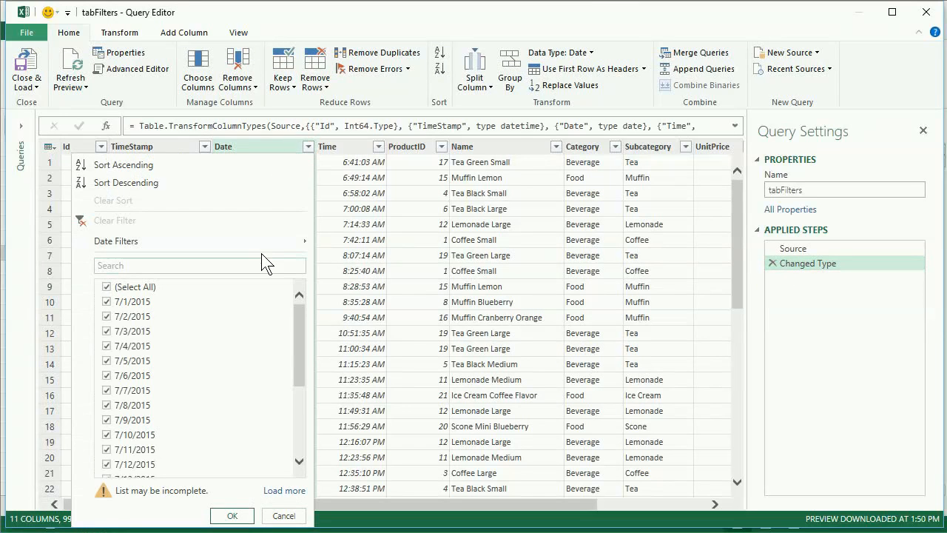
mouse_move(274, 248)
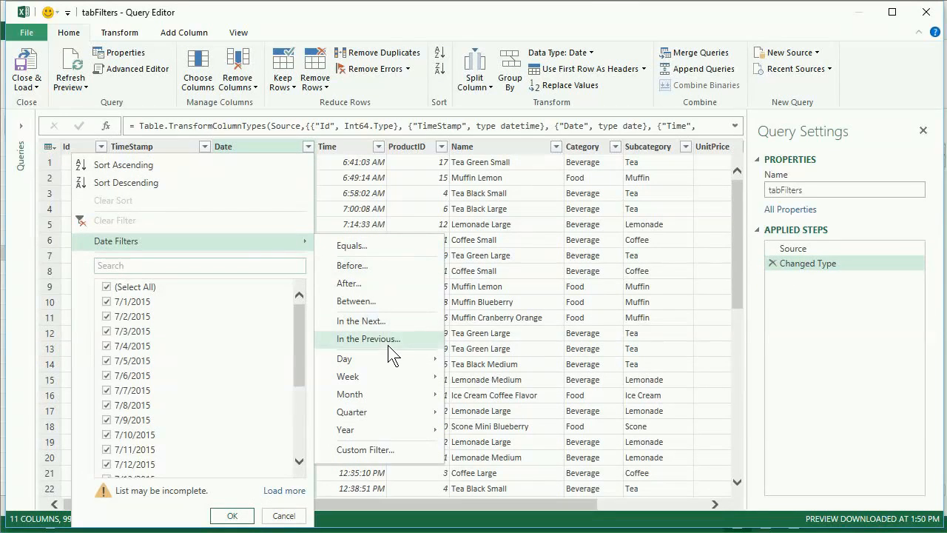
mouse_move(395, 358)
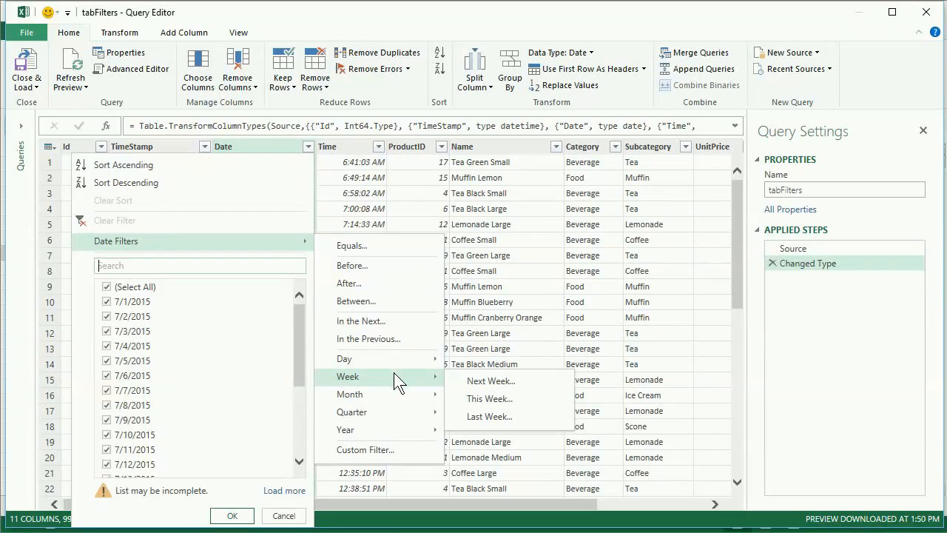
mouse_move(395, 390)
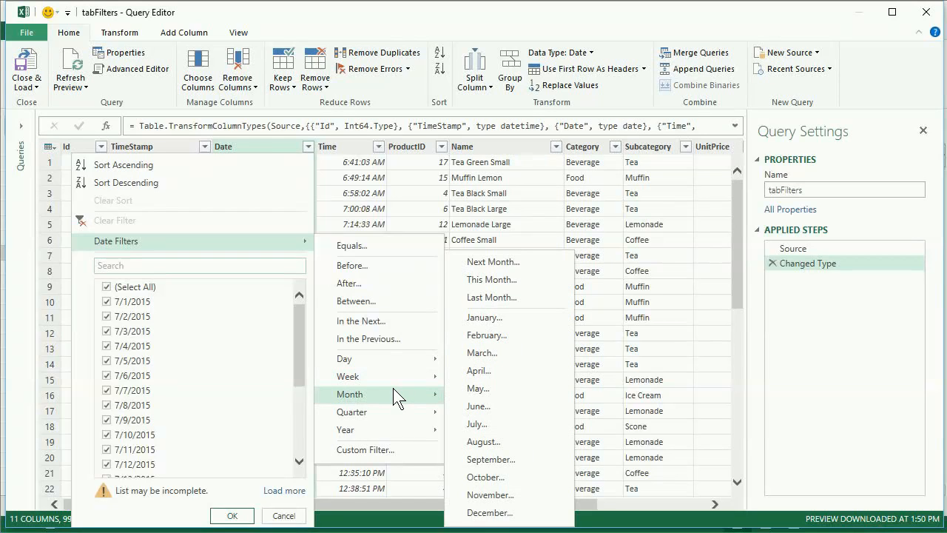